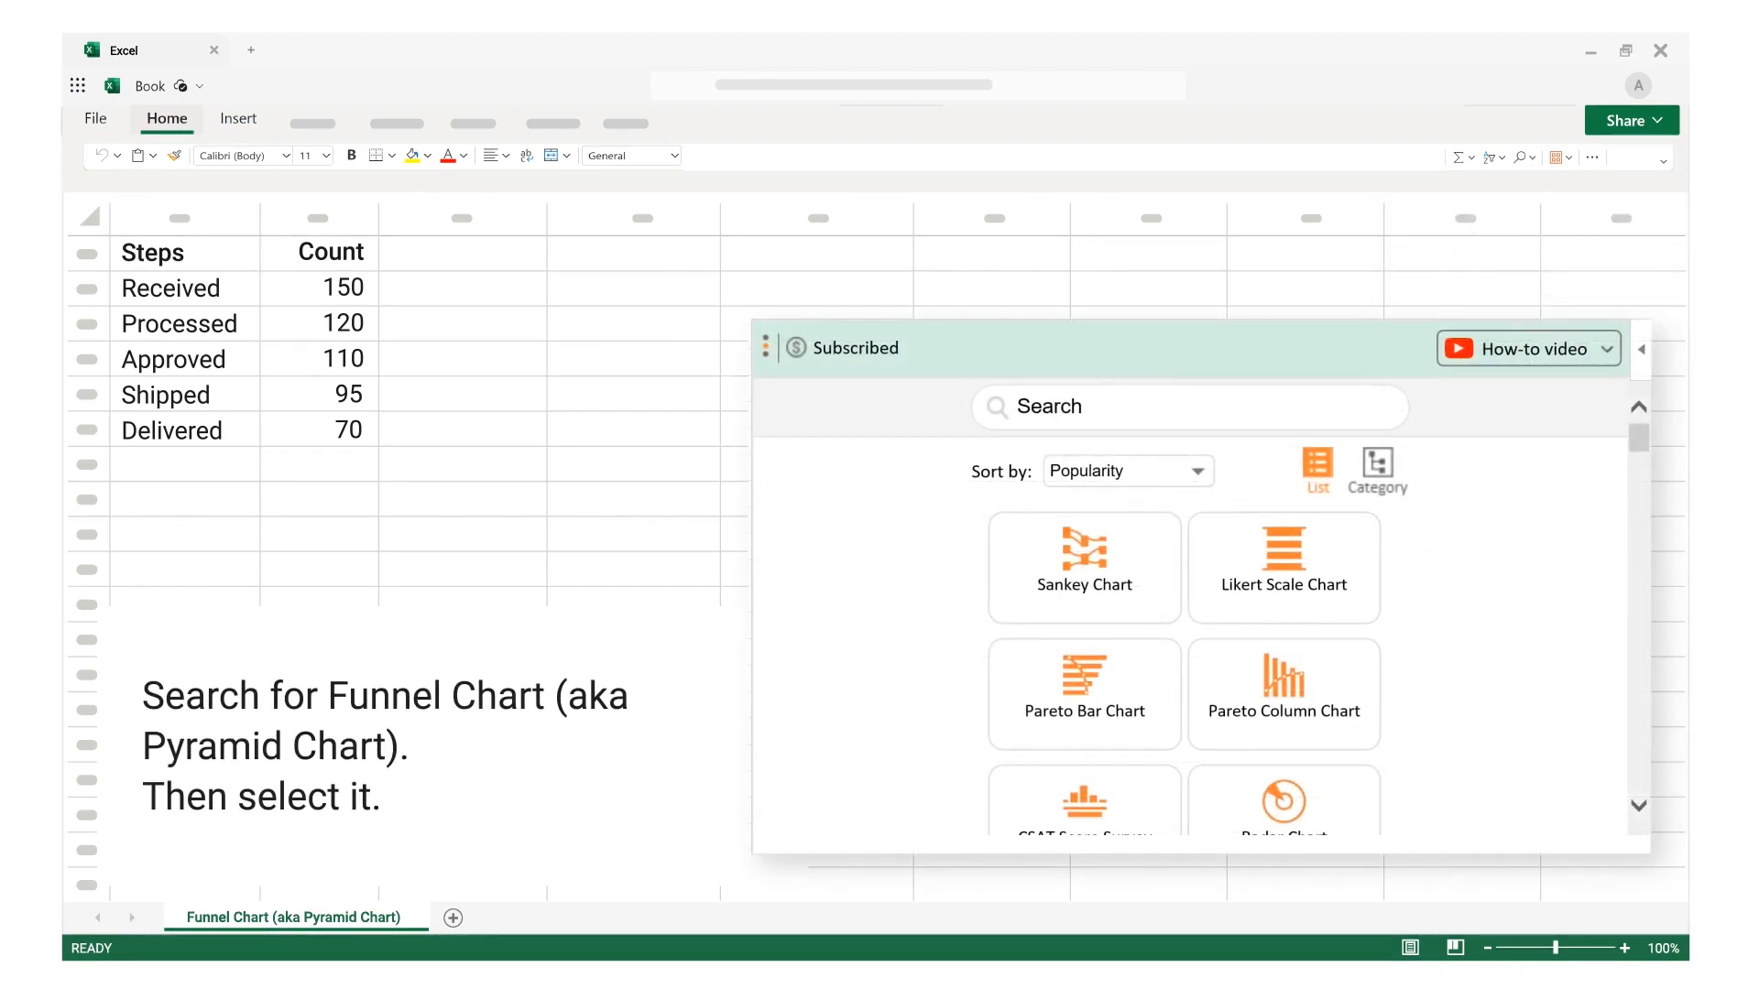
Step: Search the chart library for "funn" and create a Funnel Chart (aka Pyramid Chart) from the Steps and Count data
{"action": "left_click", "coordinate": [1041, 407]}
{"action": "type", "text": "funn"}
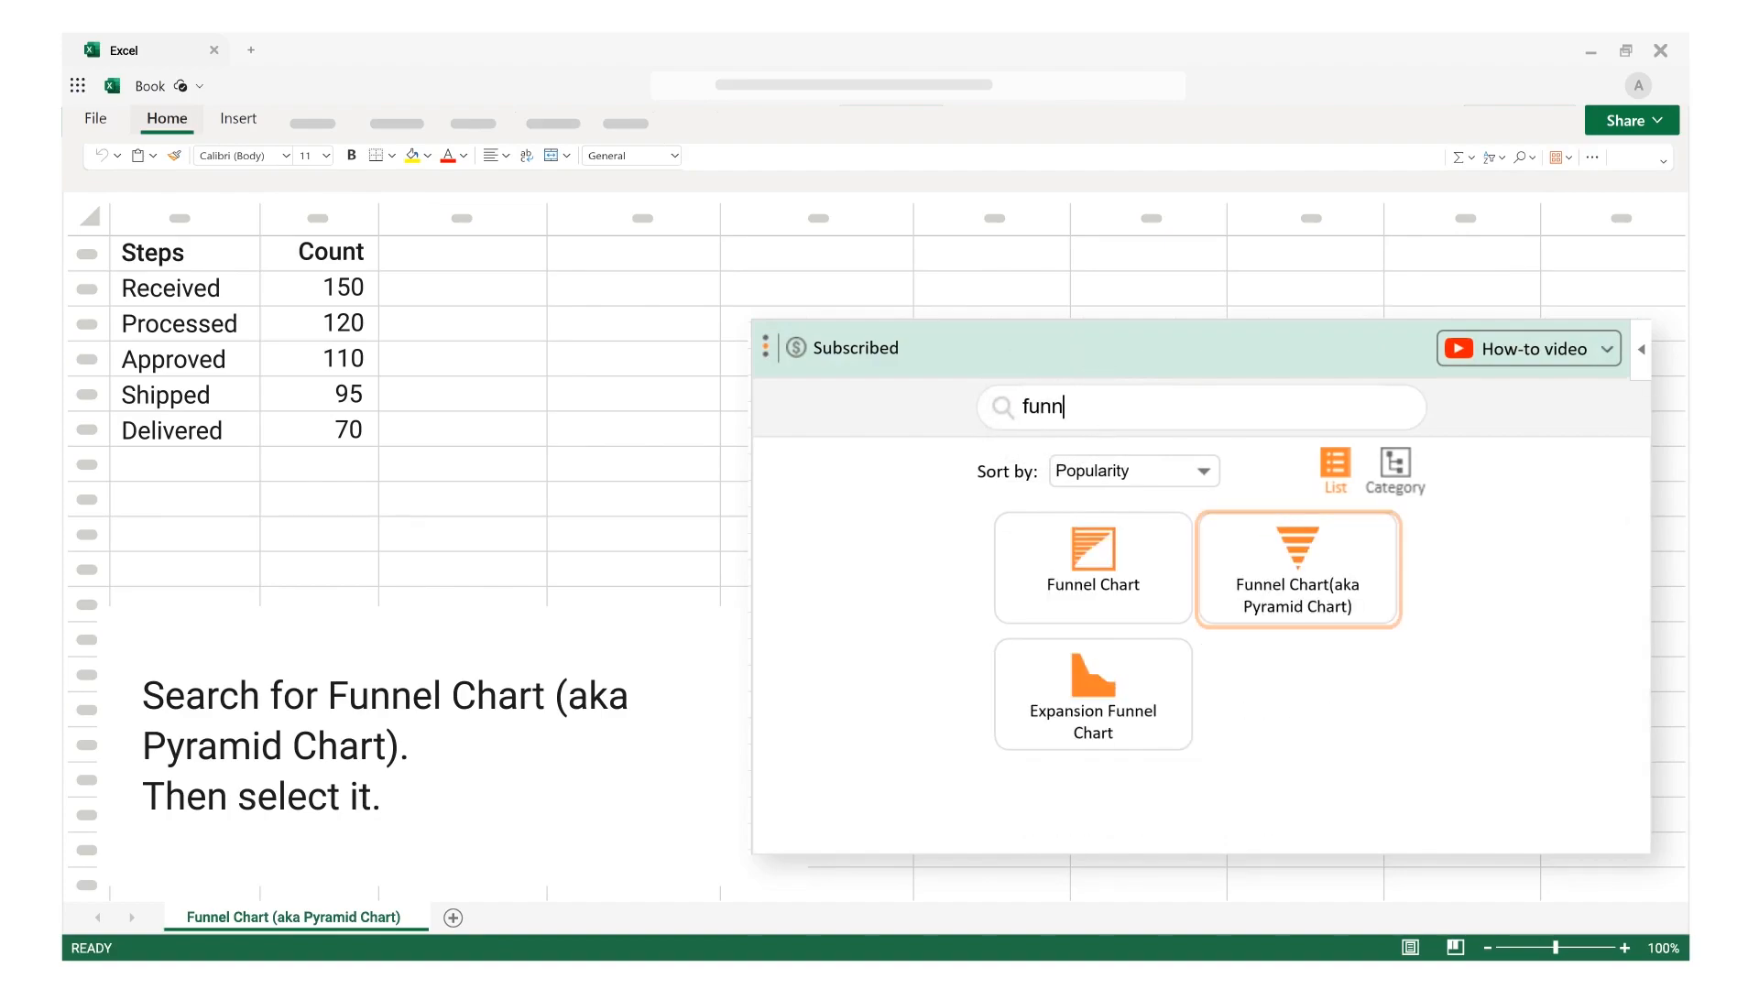
{"action": "left_click", "coordinate": [1293, 567]}
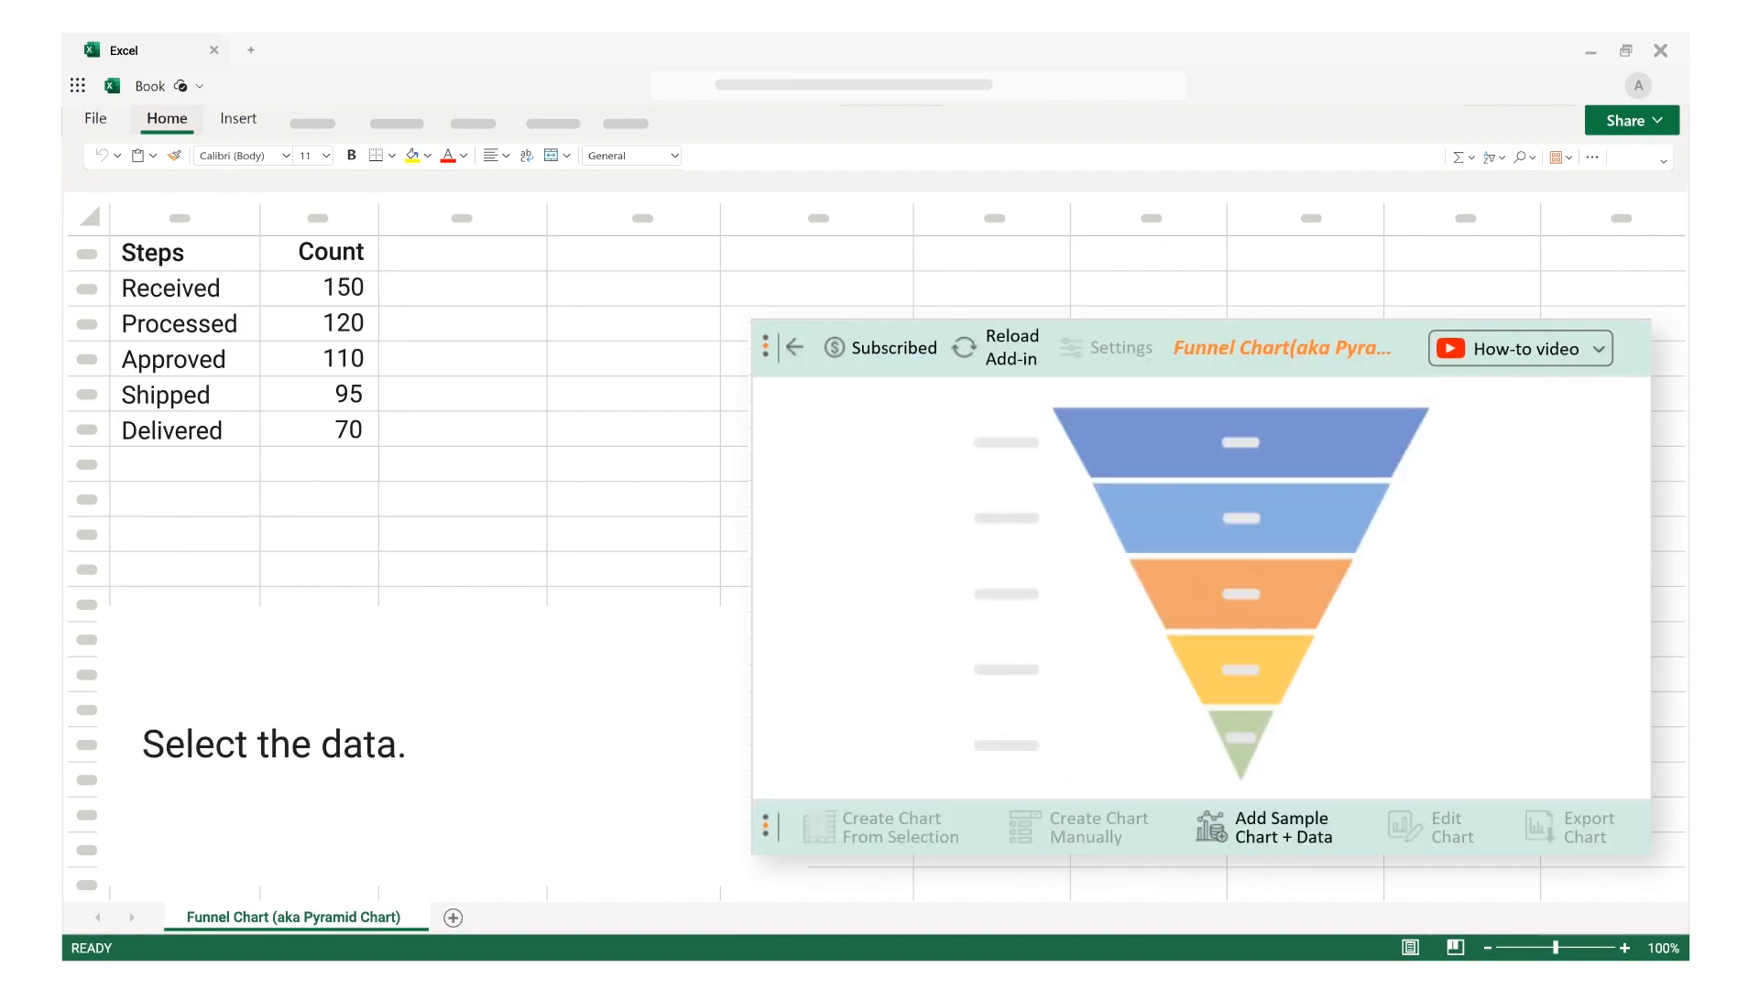
{"action": "left_click_drag", "start_coordinate": [157, 245], "coordinate": [357, 428]}
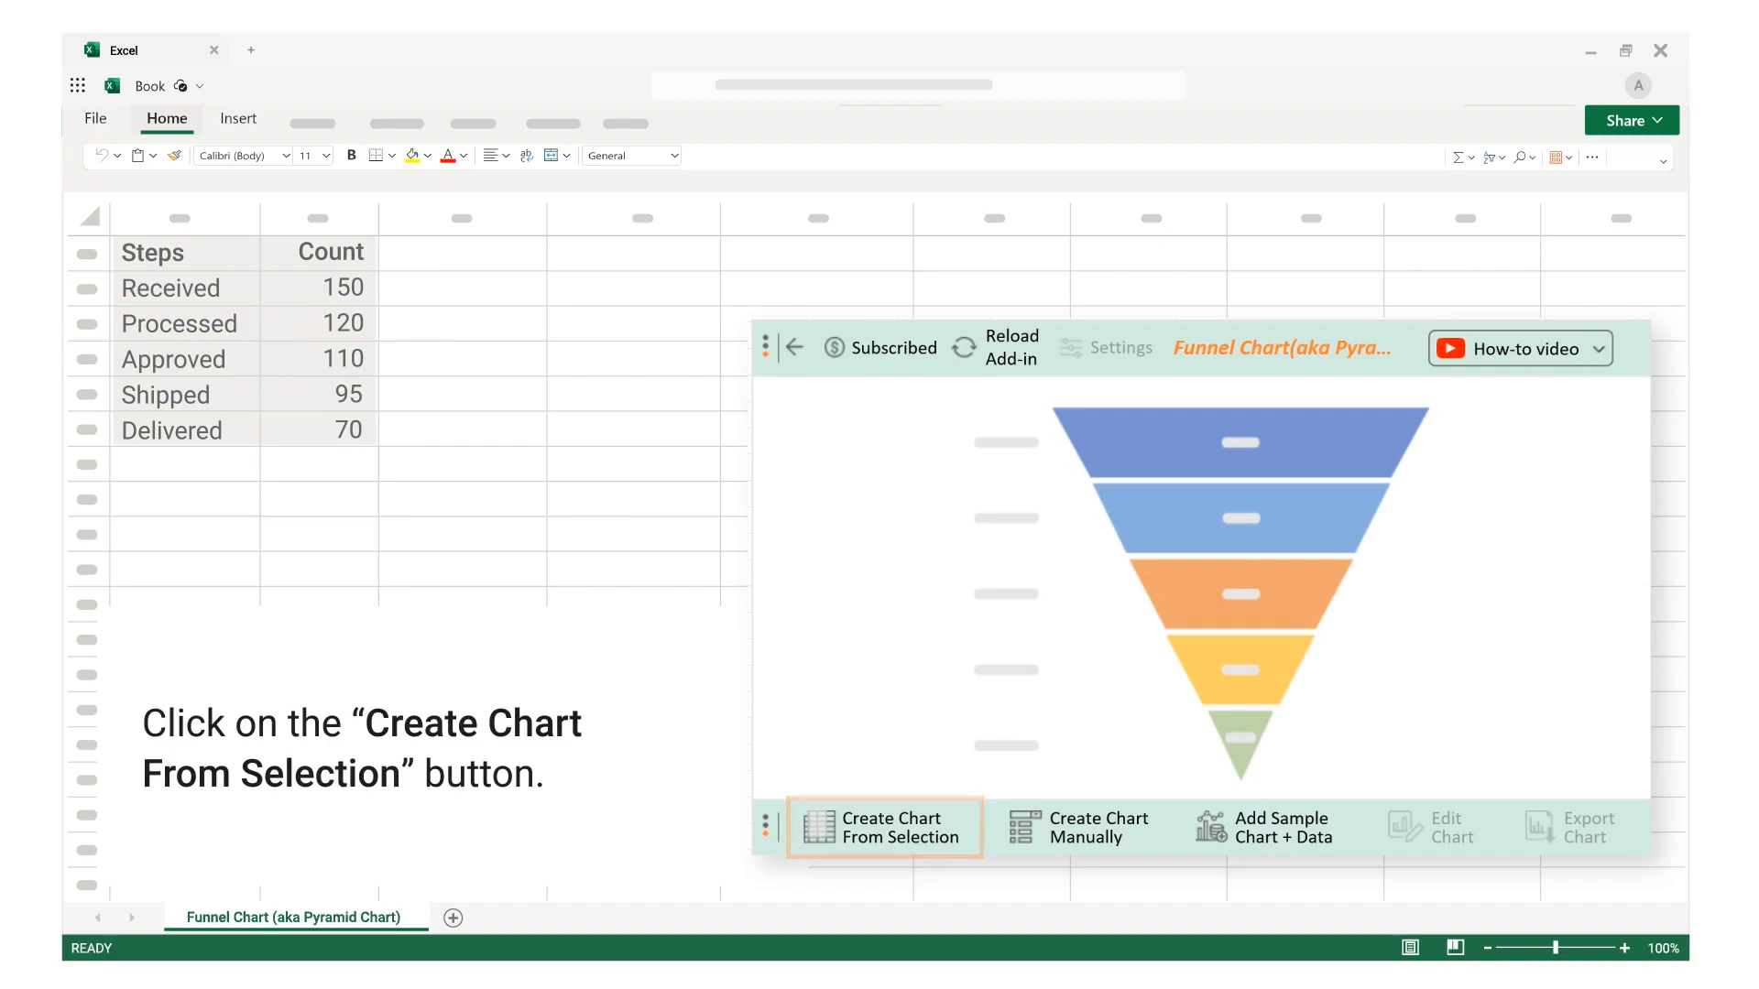
{"action": "left_click", "coordinate": [882, 825]}
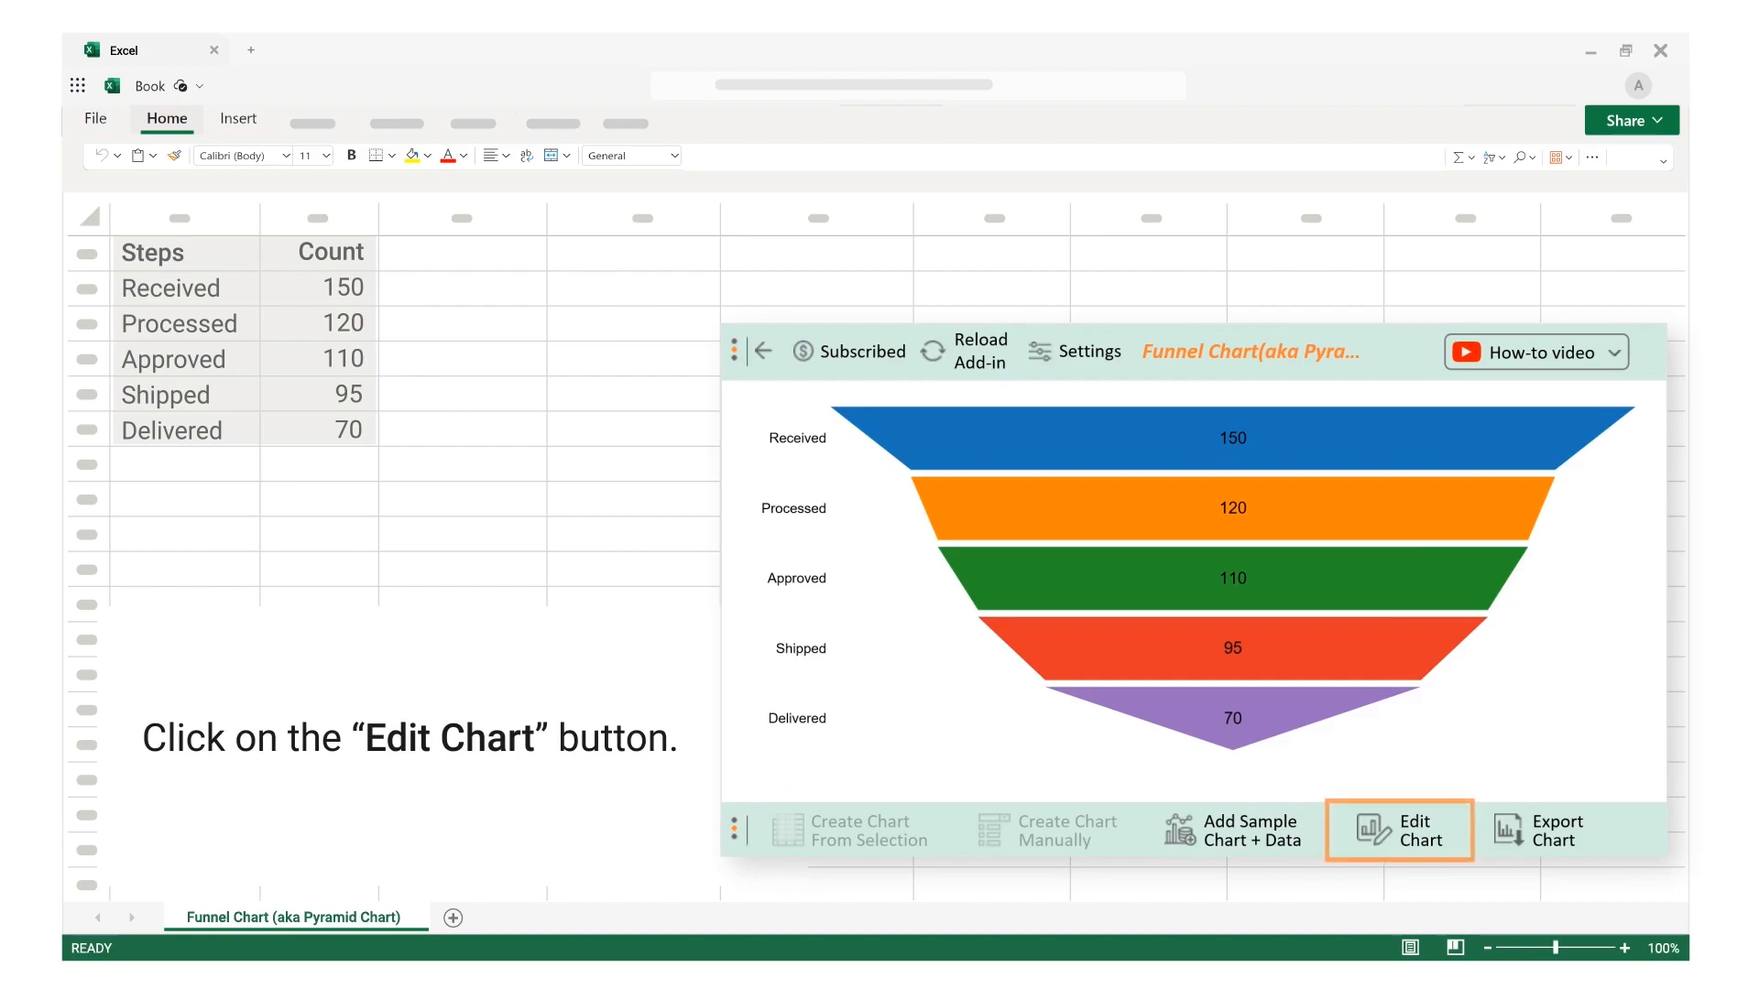
Step: Edit the chart to show the header "Process Flow - Order Fulfillment Funnel" on its first line
{"action": "left_click", "coordinate": [1393, 828]}
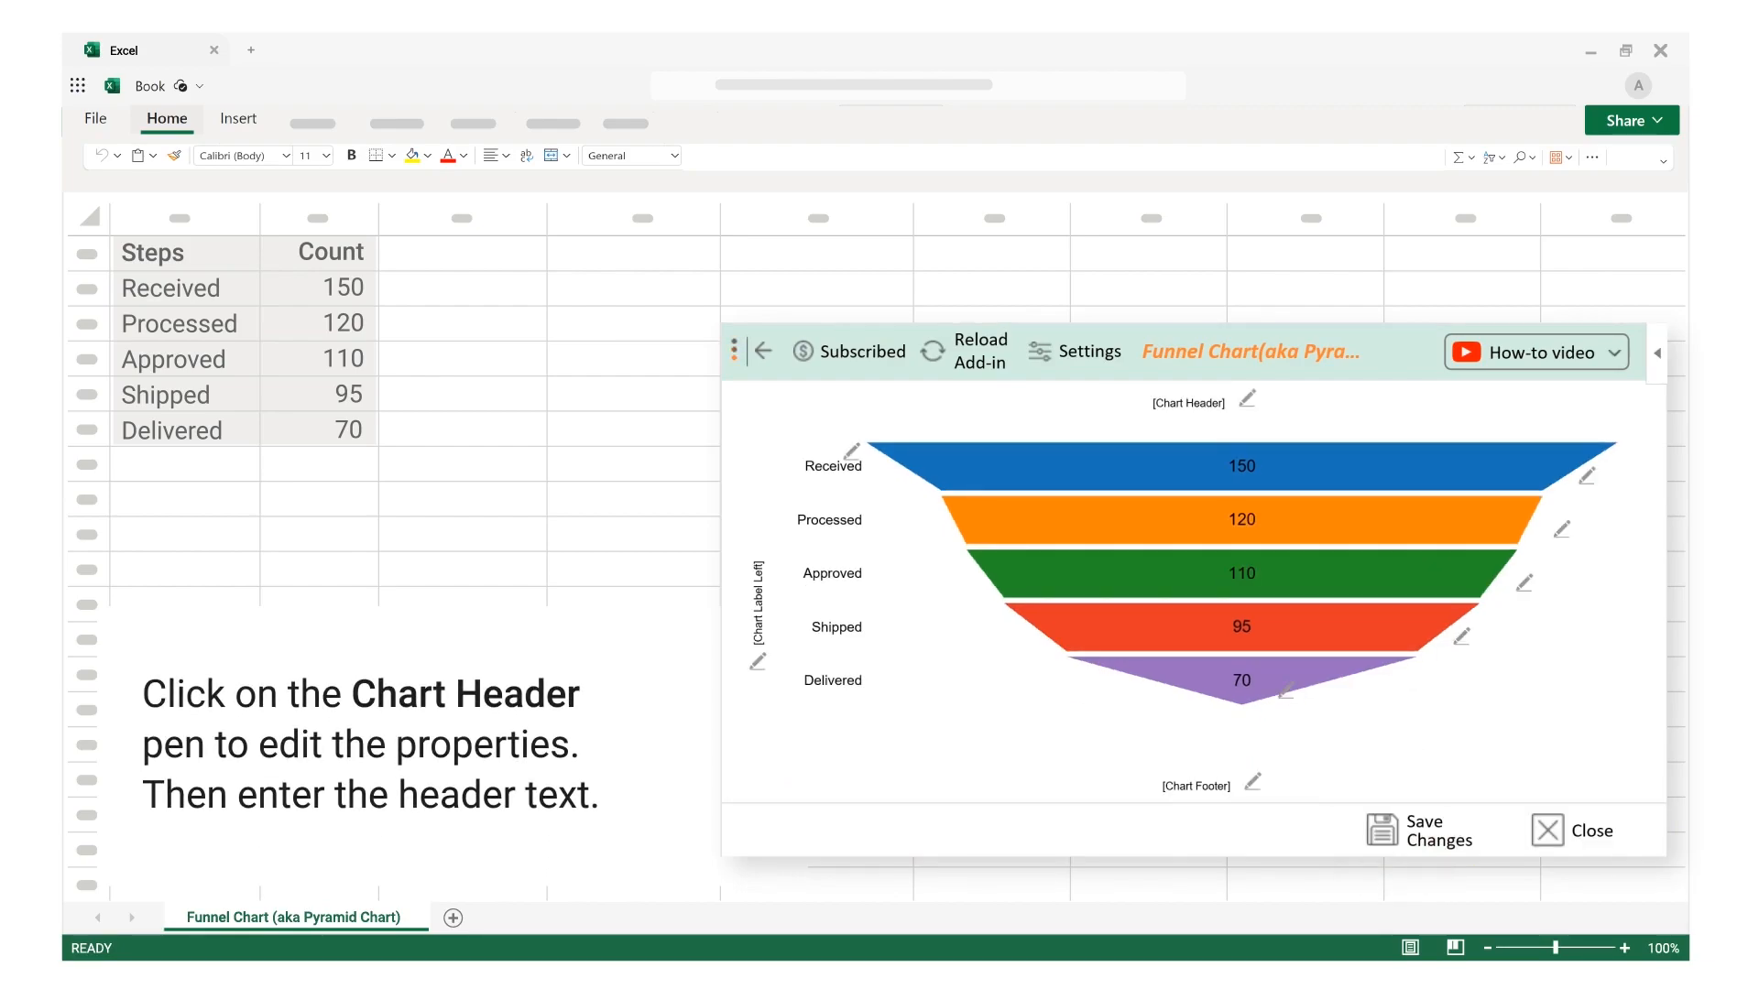
{"action": "left_click", "coordinate": [1246, 398]}
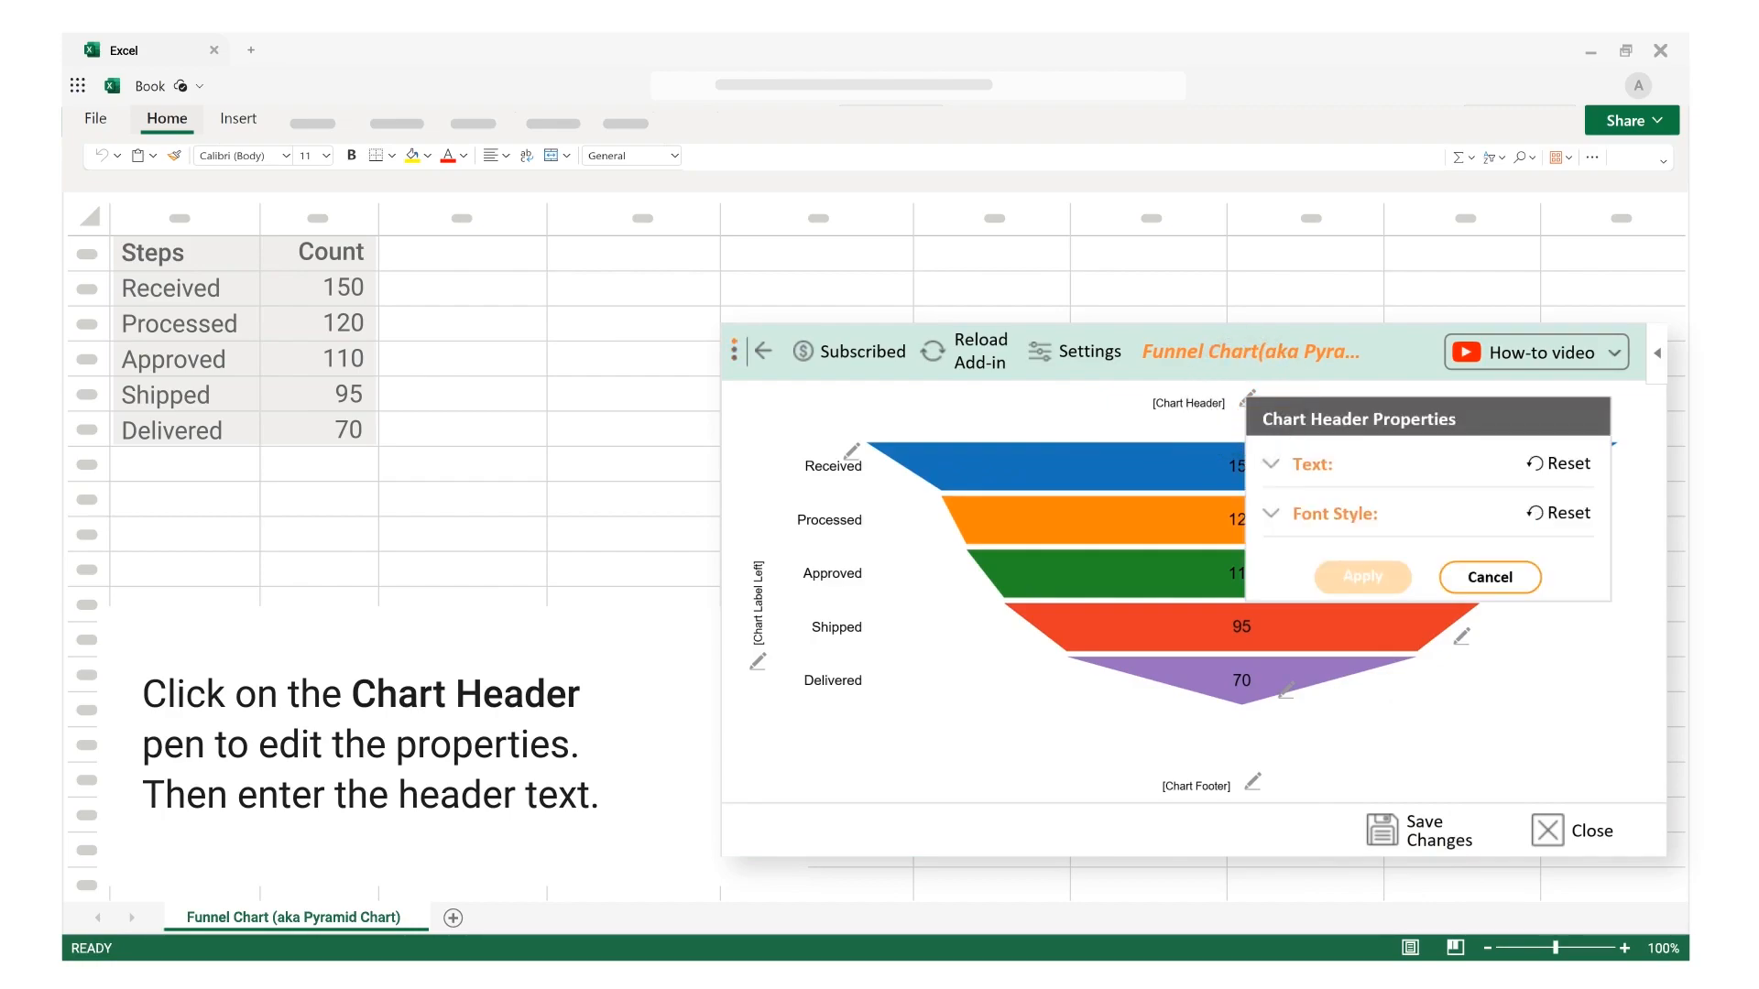
{"action": "left_click", "coordinate": [1270, 464]}
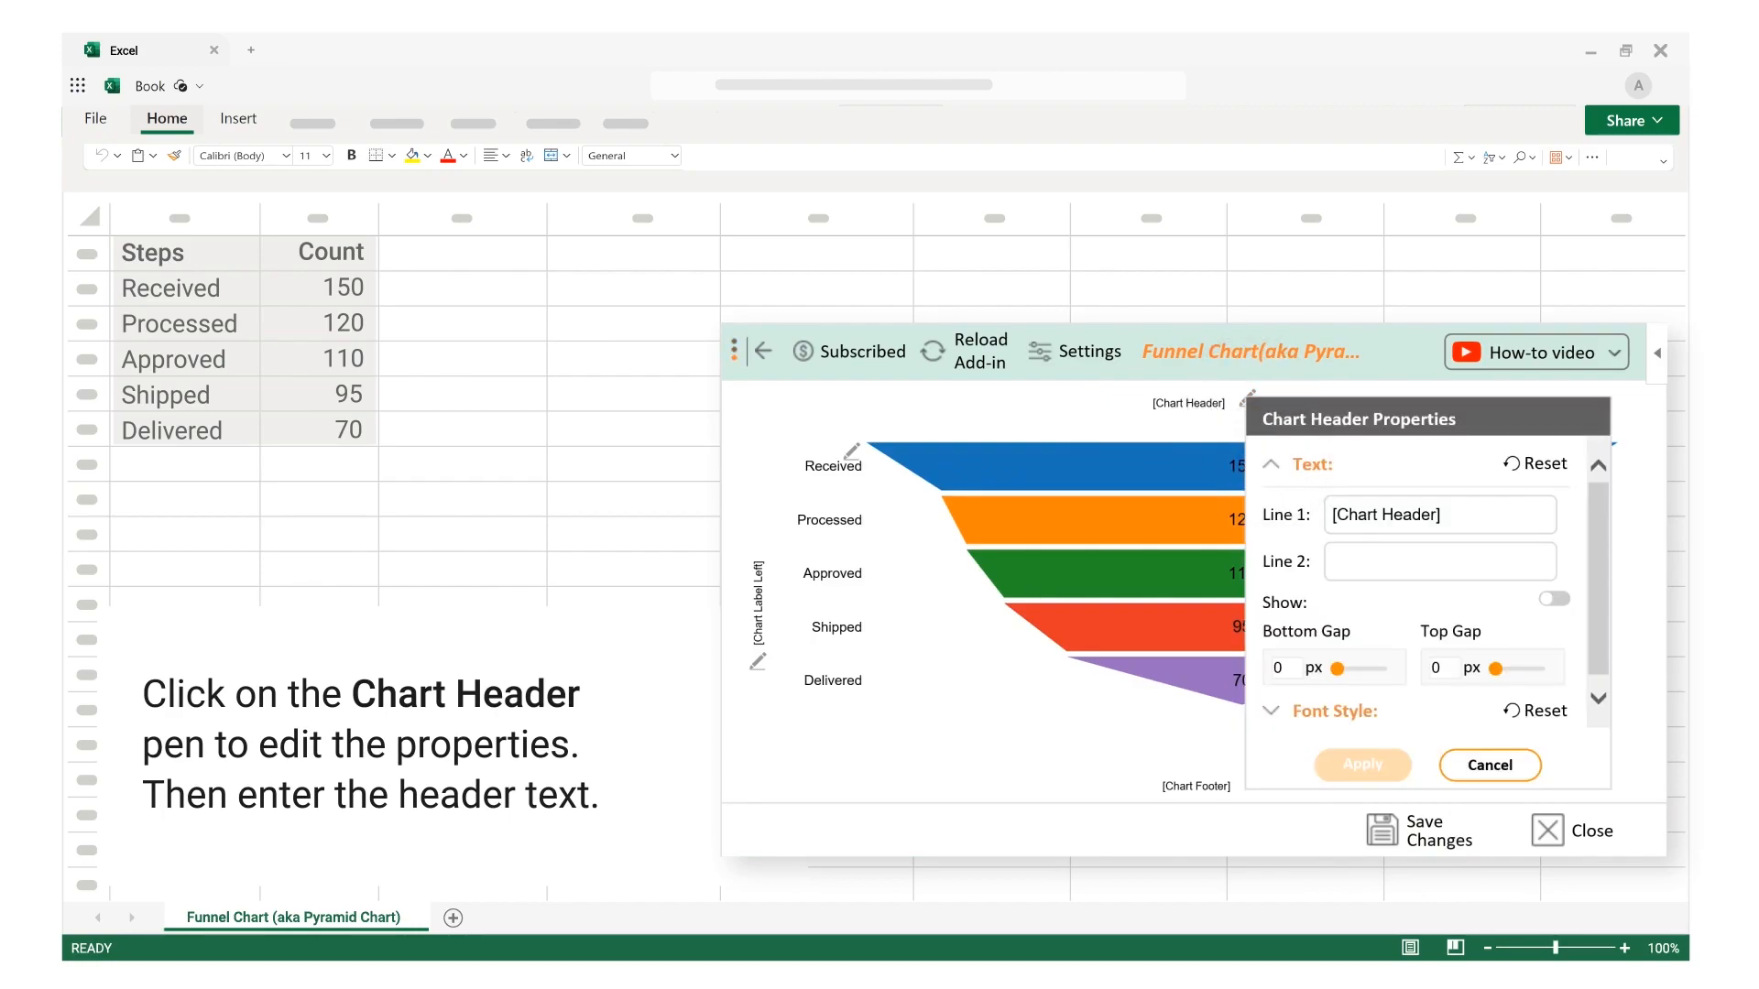
{"action": "left_click", "coordinate": [1430, 515]}
{"action": "type", "text": "Flow - Order Fulfillment Funnel"}
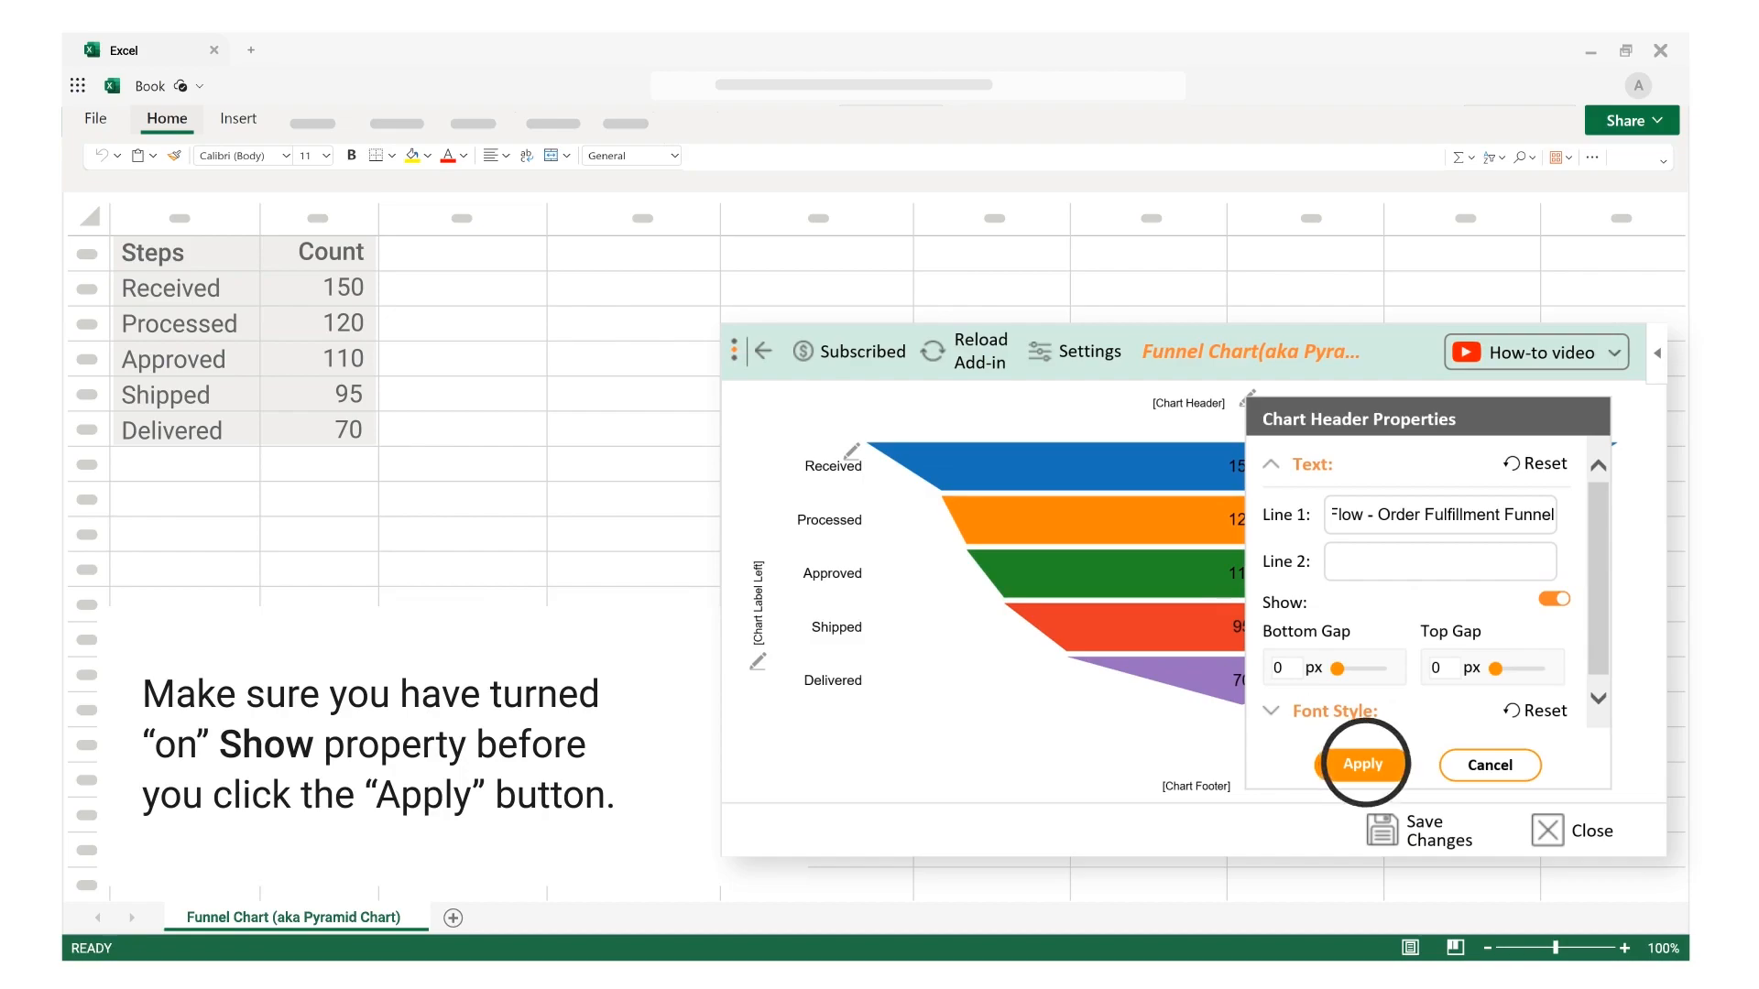
{"action": "left_click", "coordinate": [1362, 764]}
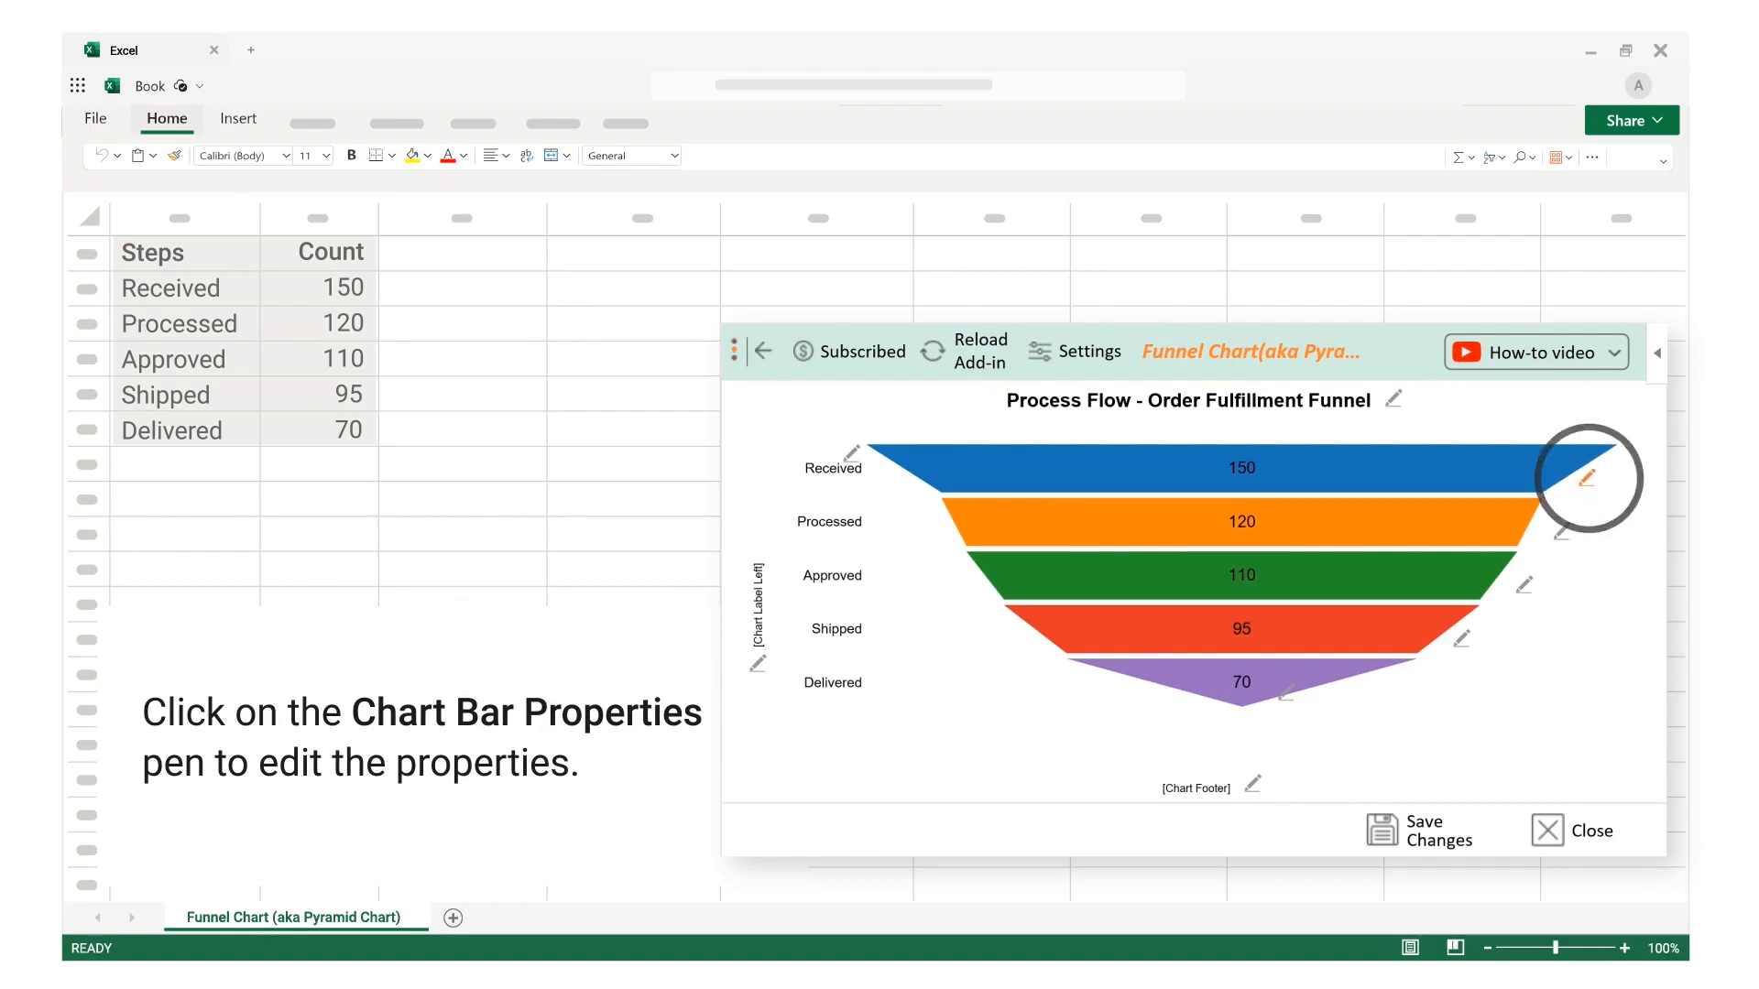
Step: Change the Received bar's color to yellow #ffcf3e and apply it
{"action": "left_click", "coordinate": [1587, 476]}
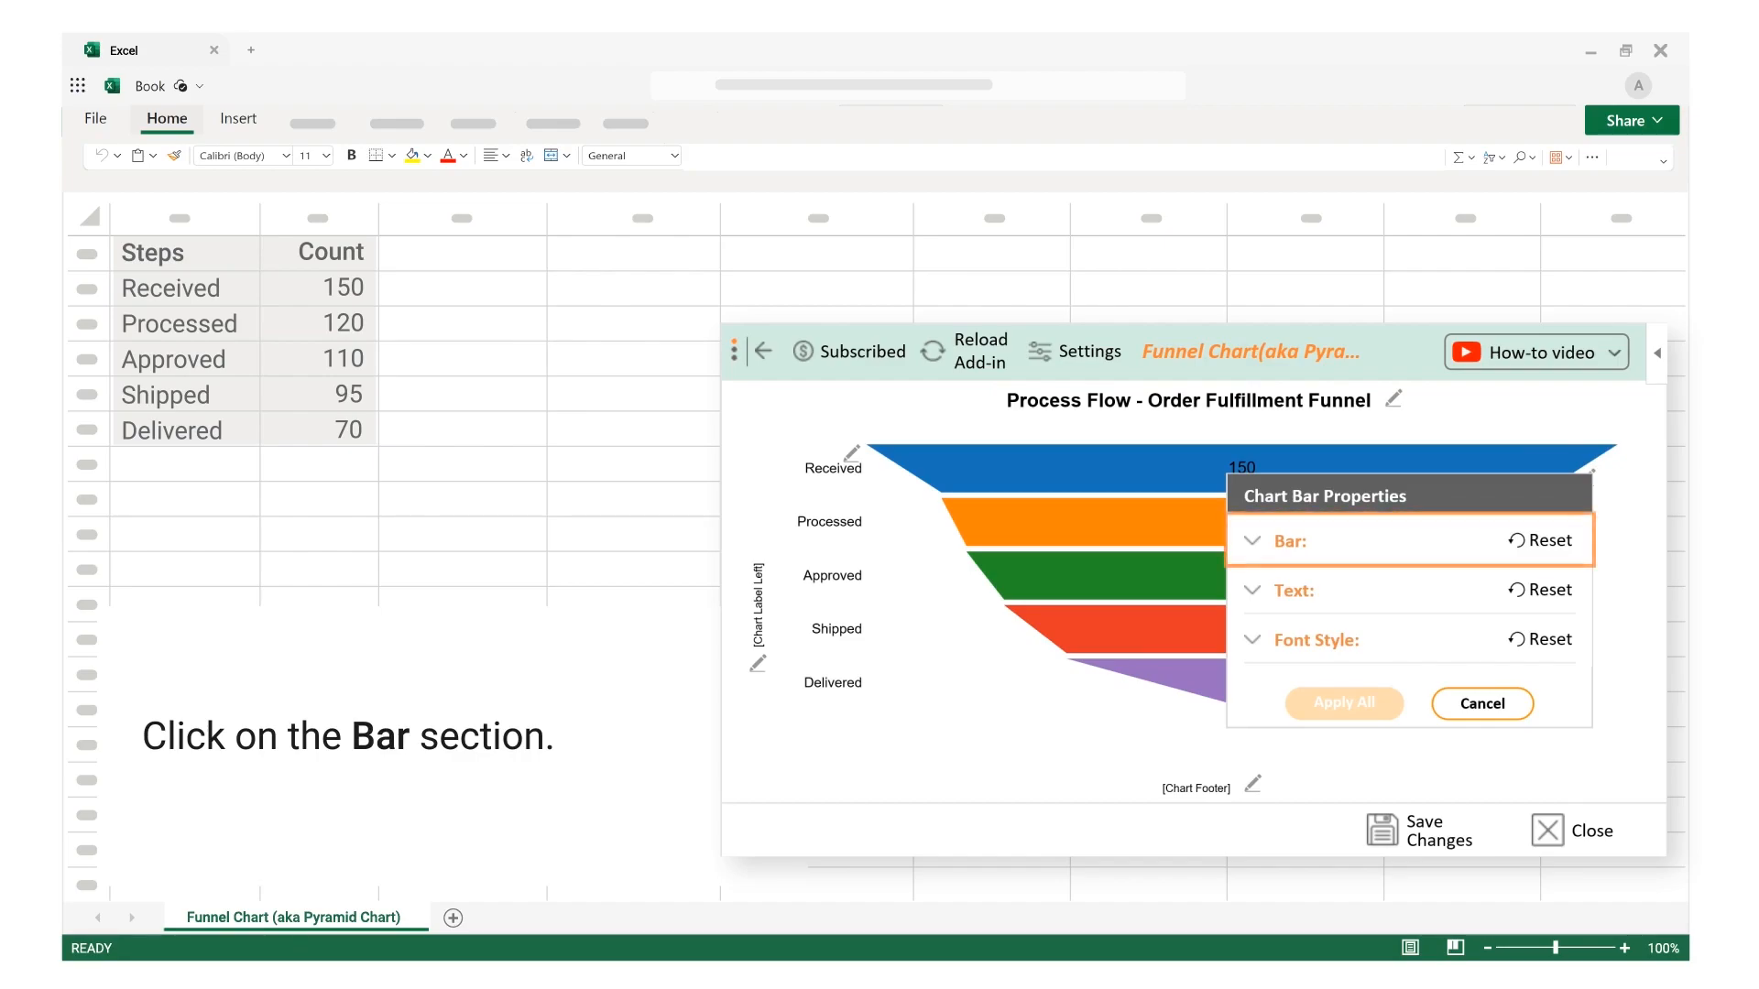
{"action": "left_click", "coordinate": [1251, 540]}
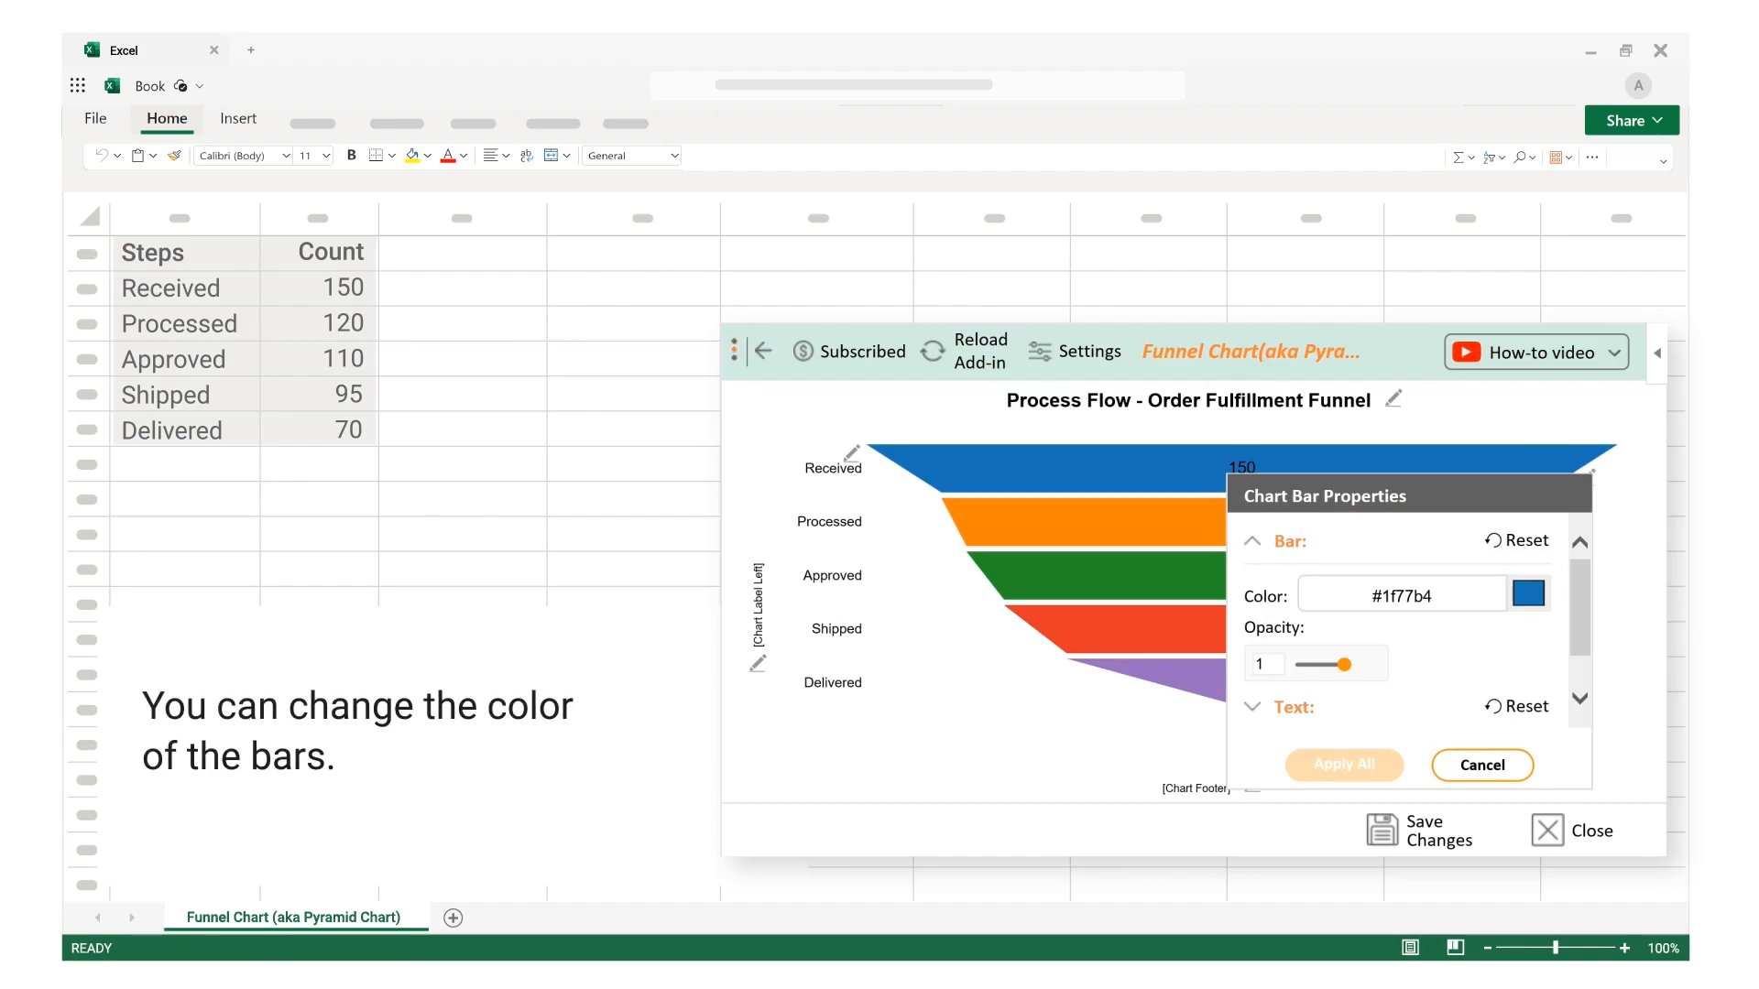
{"action": "left_click", "coordinate": [1528, 594]}
{"action": "left_click", "coordinate": [1289, 337]}
{"action": "left_click", "coordinate": [1212, 554]}
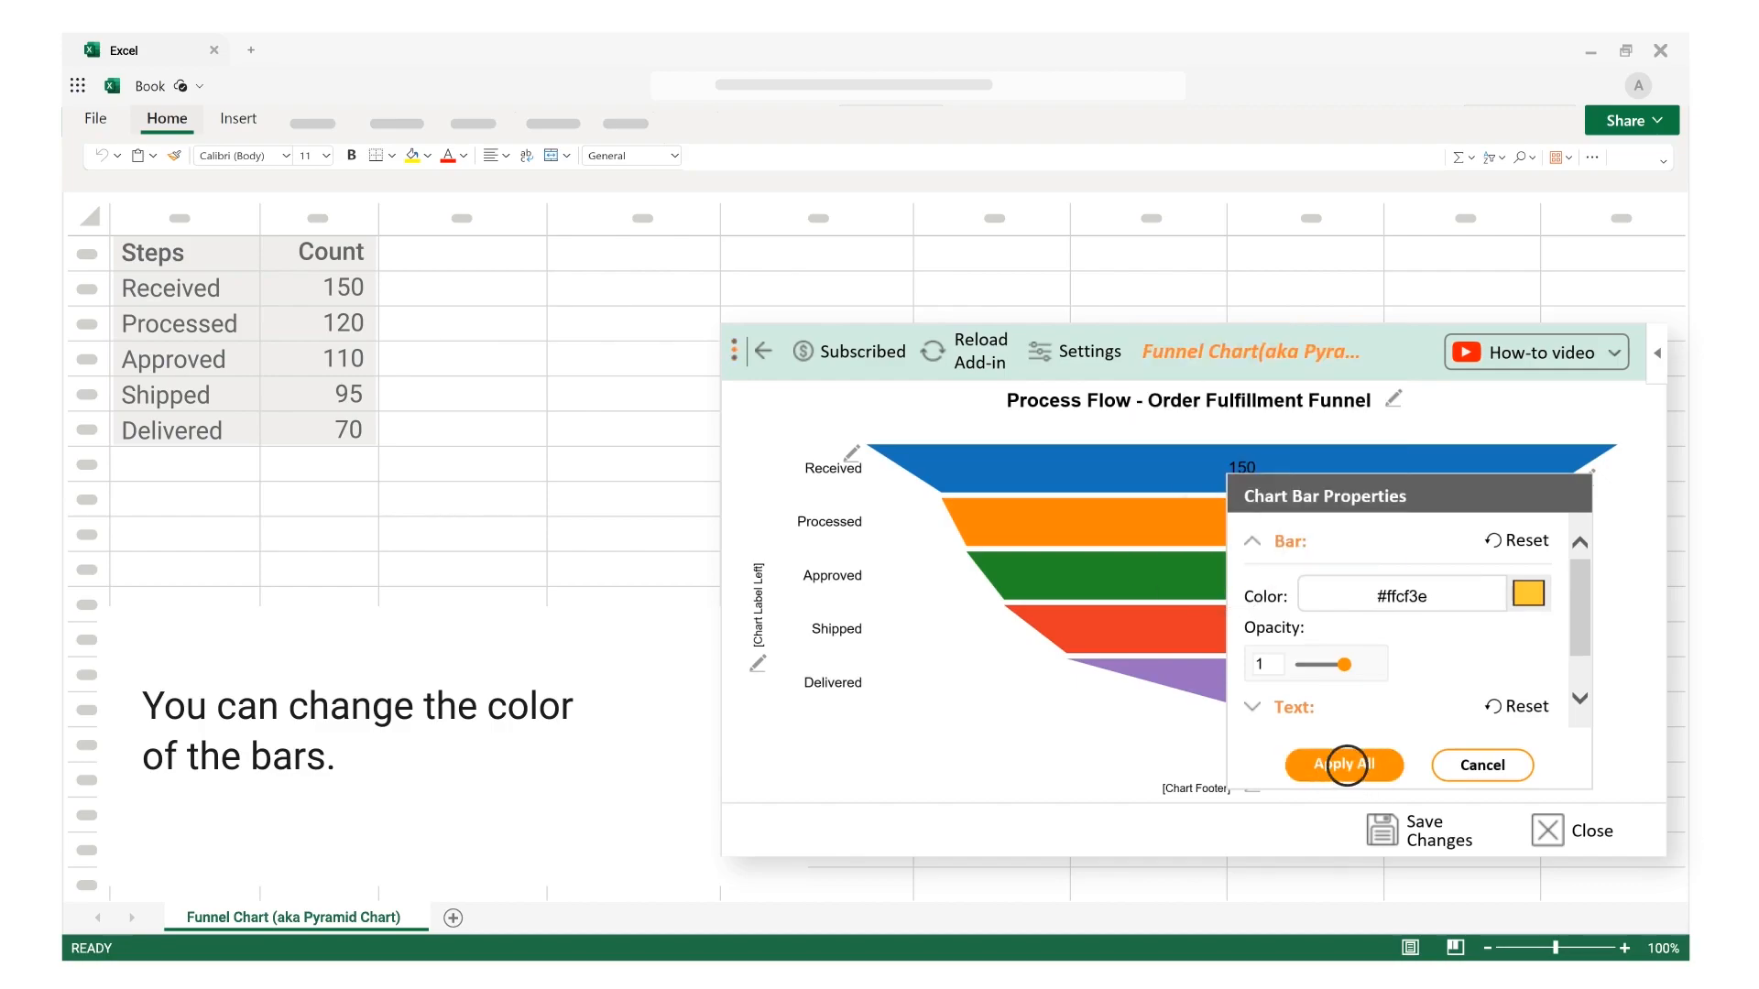
{"action": "left_click", "coordinate": [1344, 764]}
Step: Recolor the Processed bar light orange, Approved medium blue, Shipped light blue and Delivered orange-red
{"action": "left_click", "coordinate": [1562, 531]}
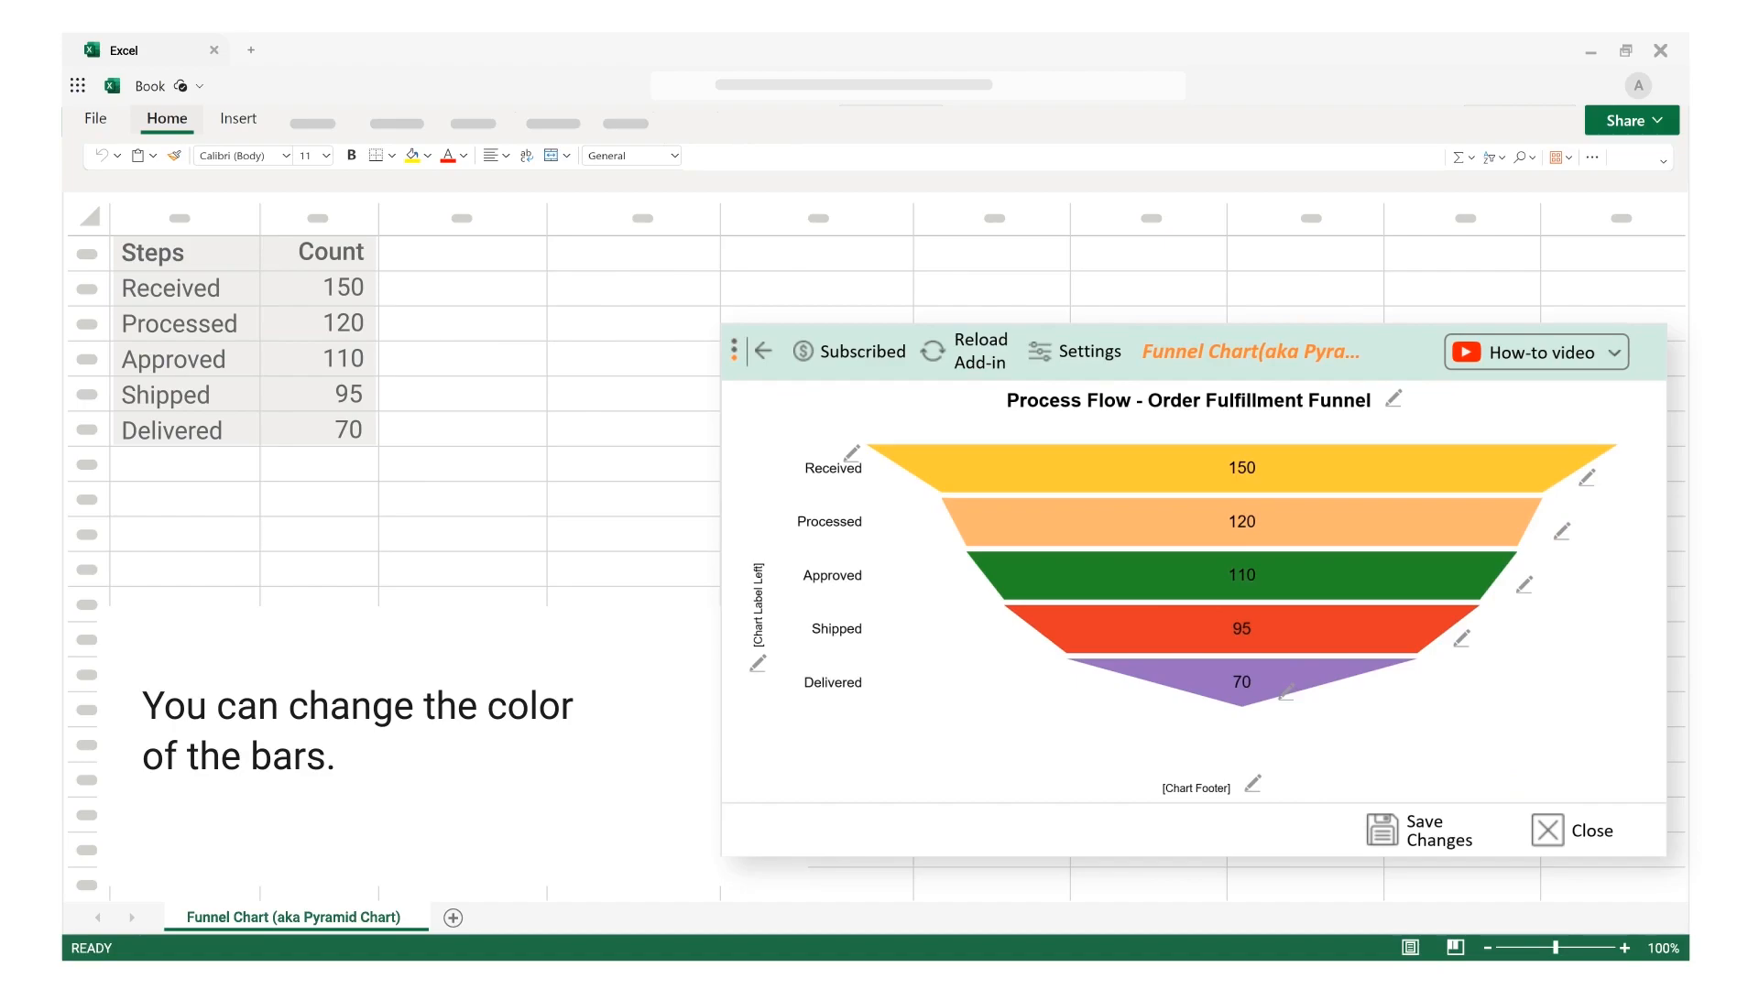
{"action": "left_click", "coordinate": [1524, 585]}
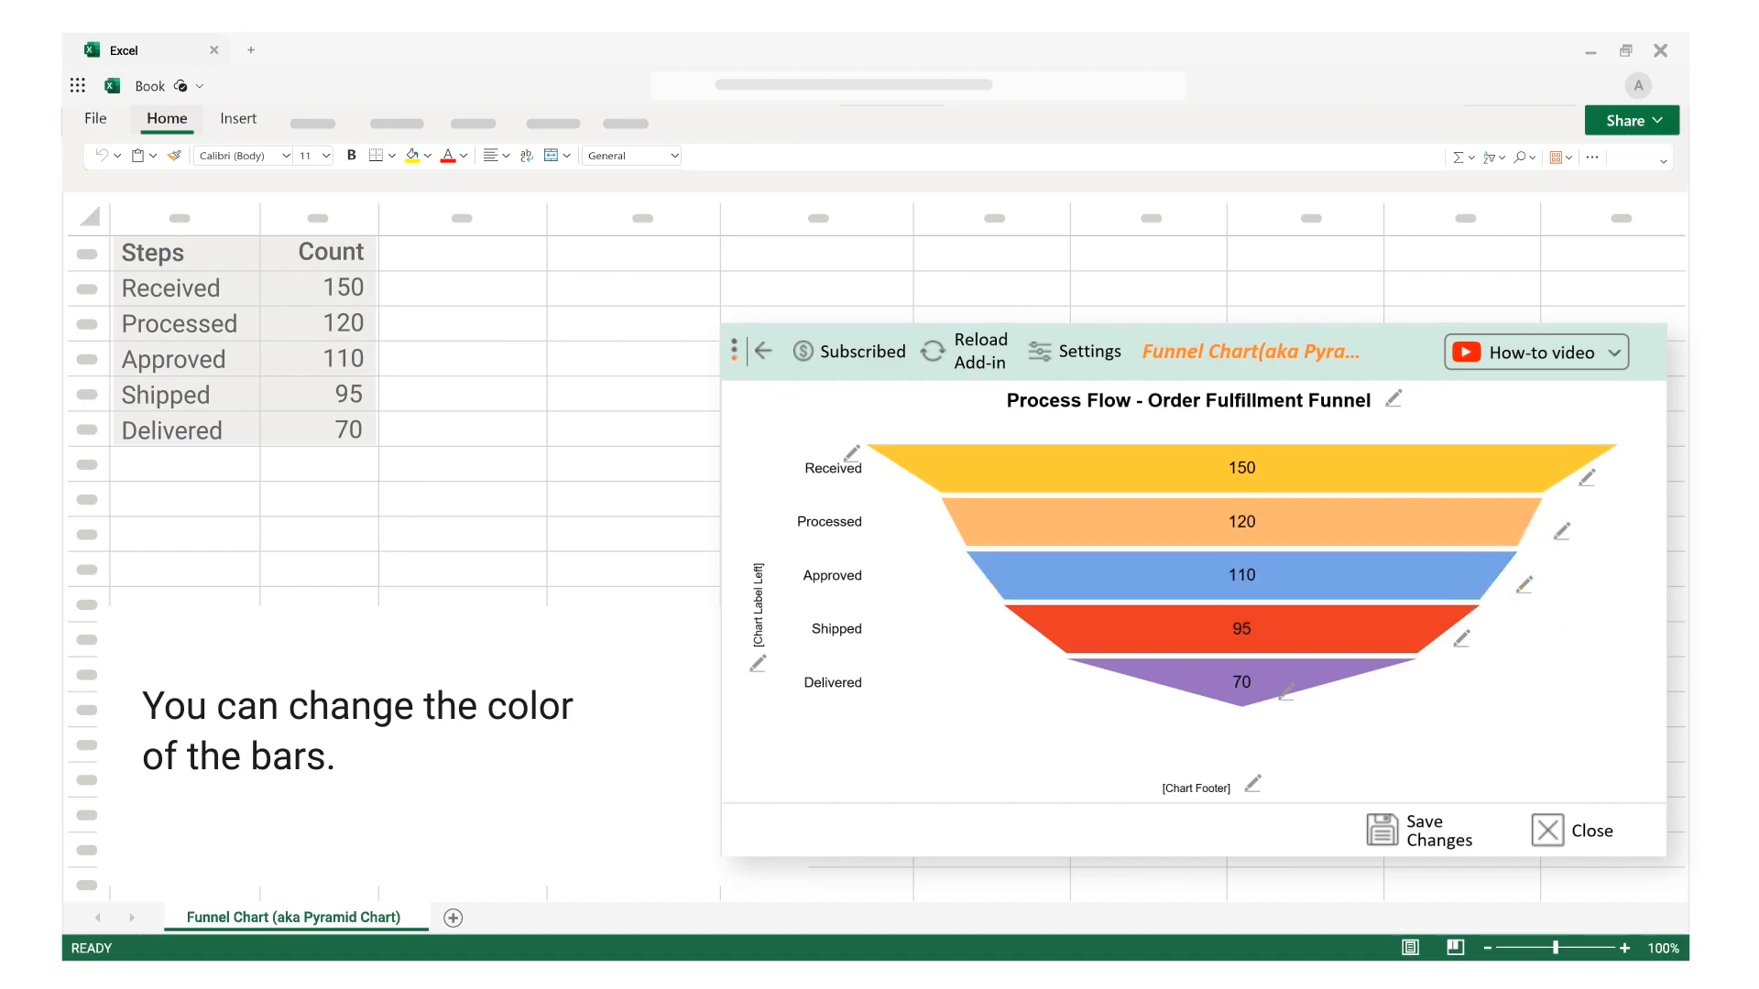
{"action": "left_click", "coordinate": [1462, 638]}
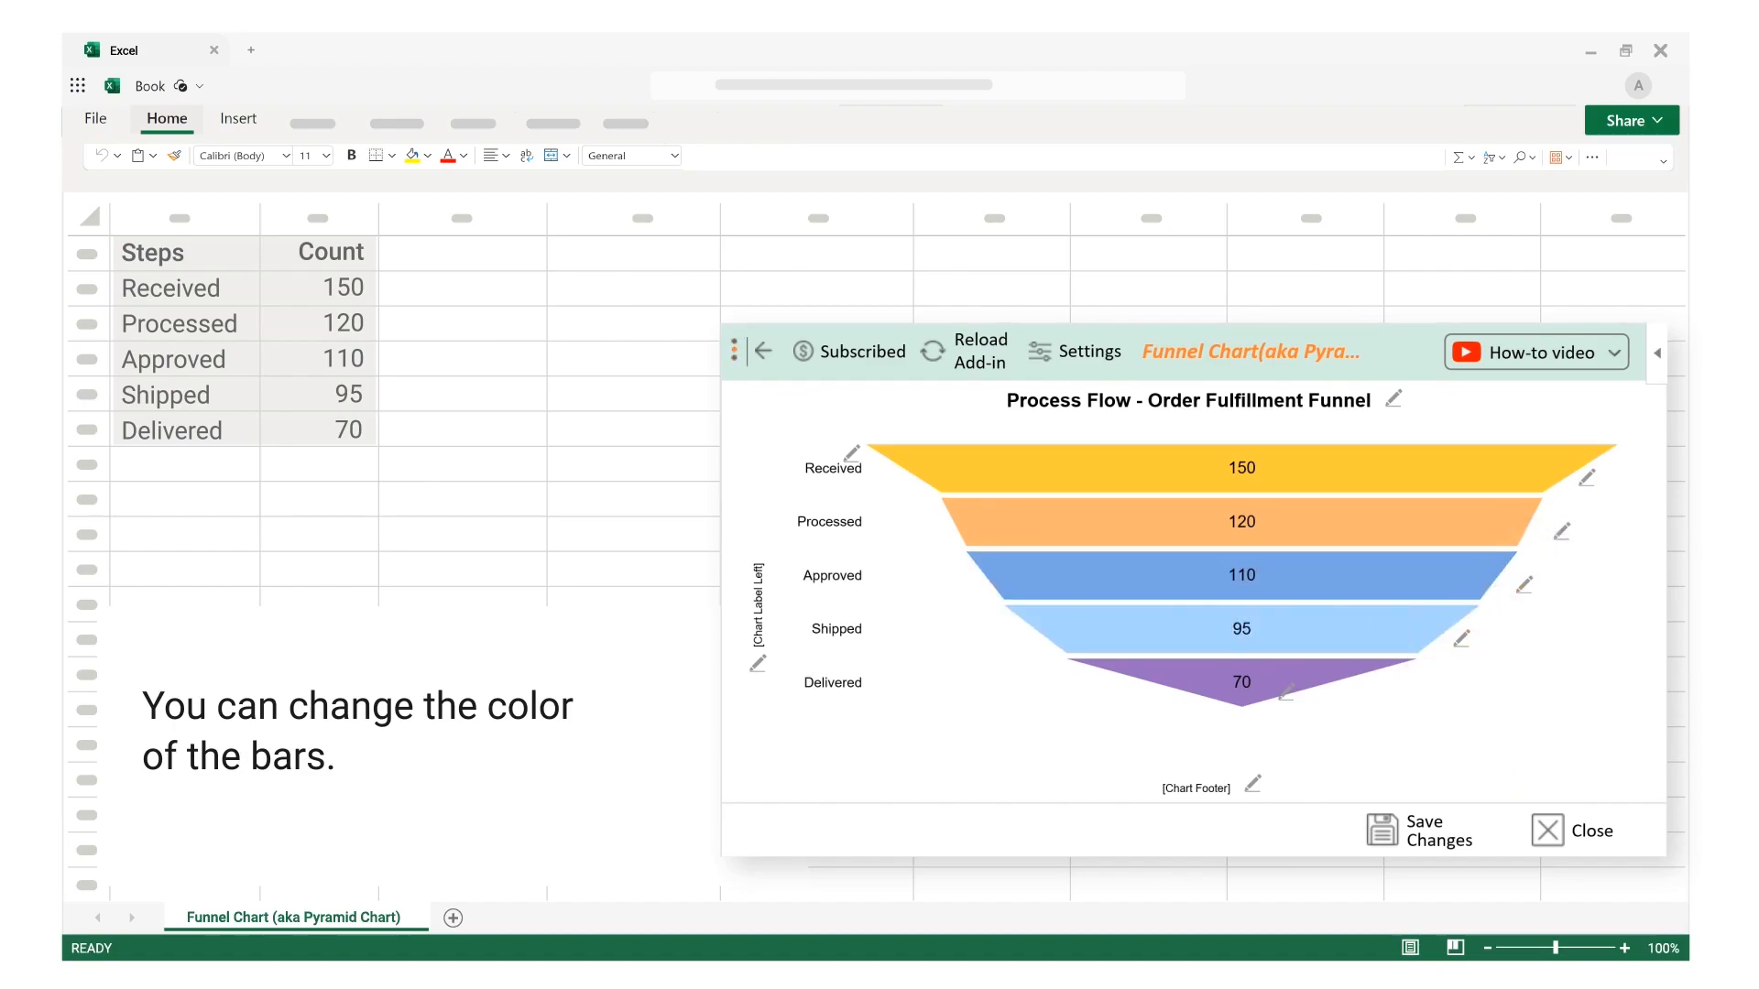
{"action": "left_click", "coordinate": [1286, 692]}
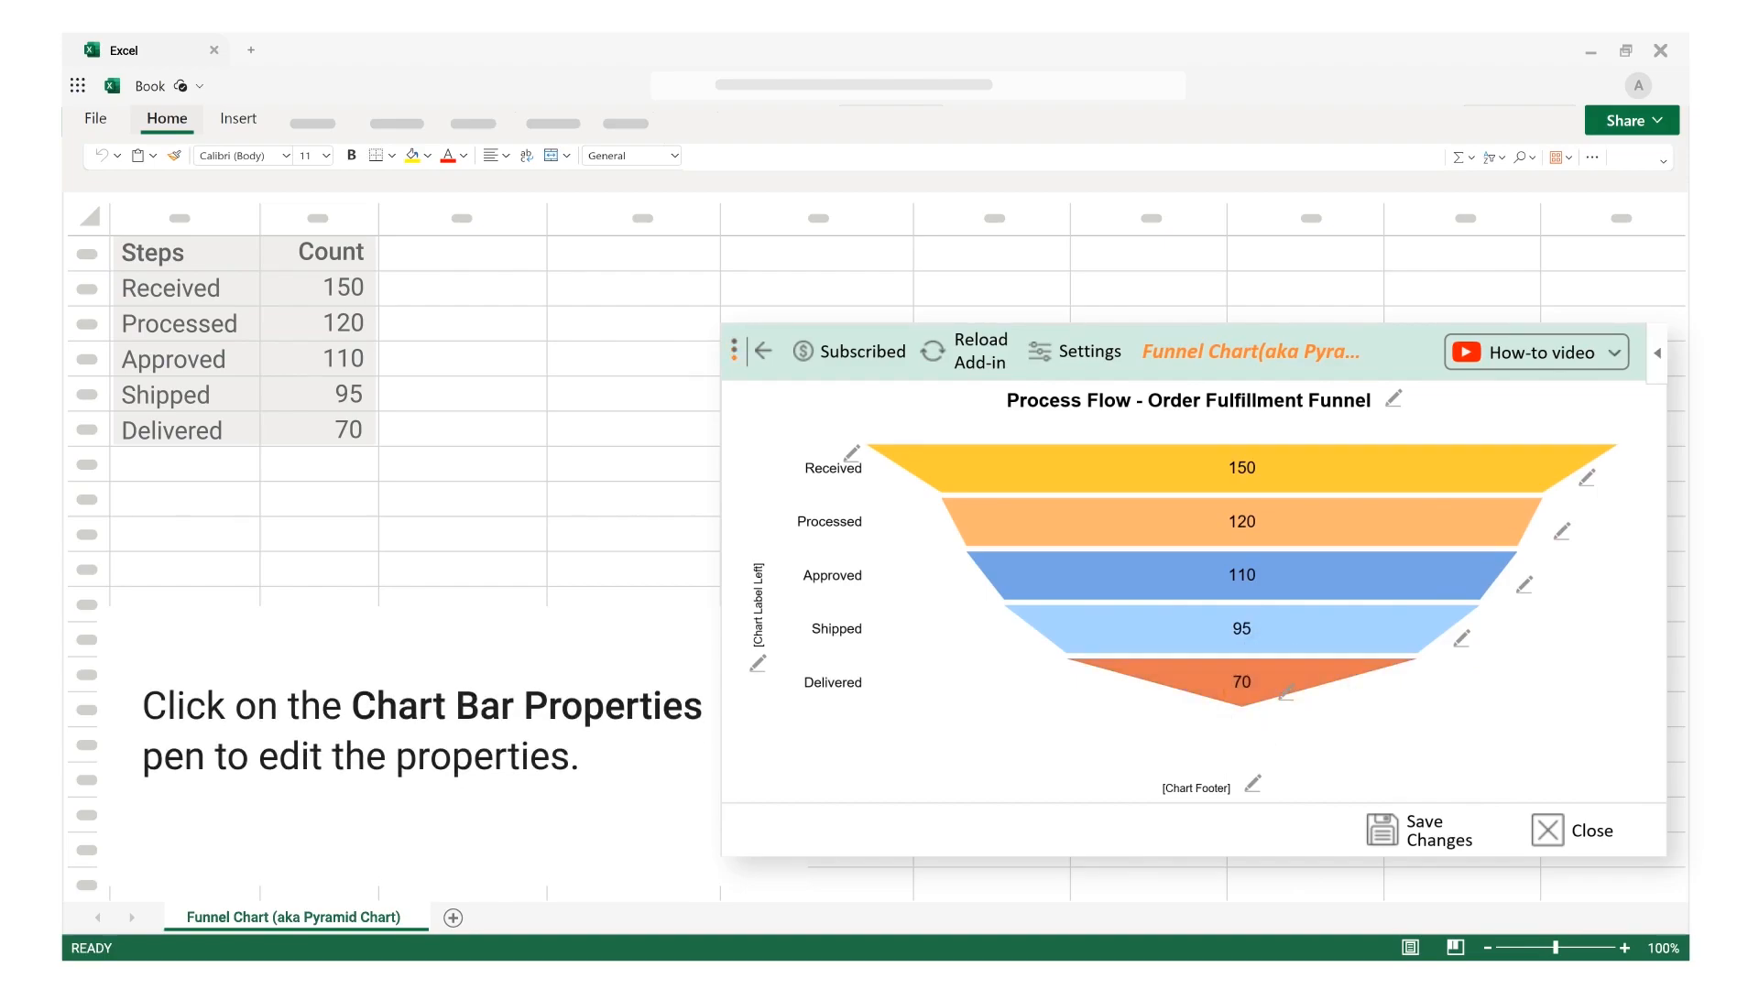
Step: Review the text and font style options for the bar numbers without changing them
{"action": "left_click", "coordinate": [1587, 477]}
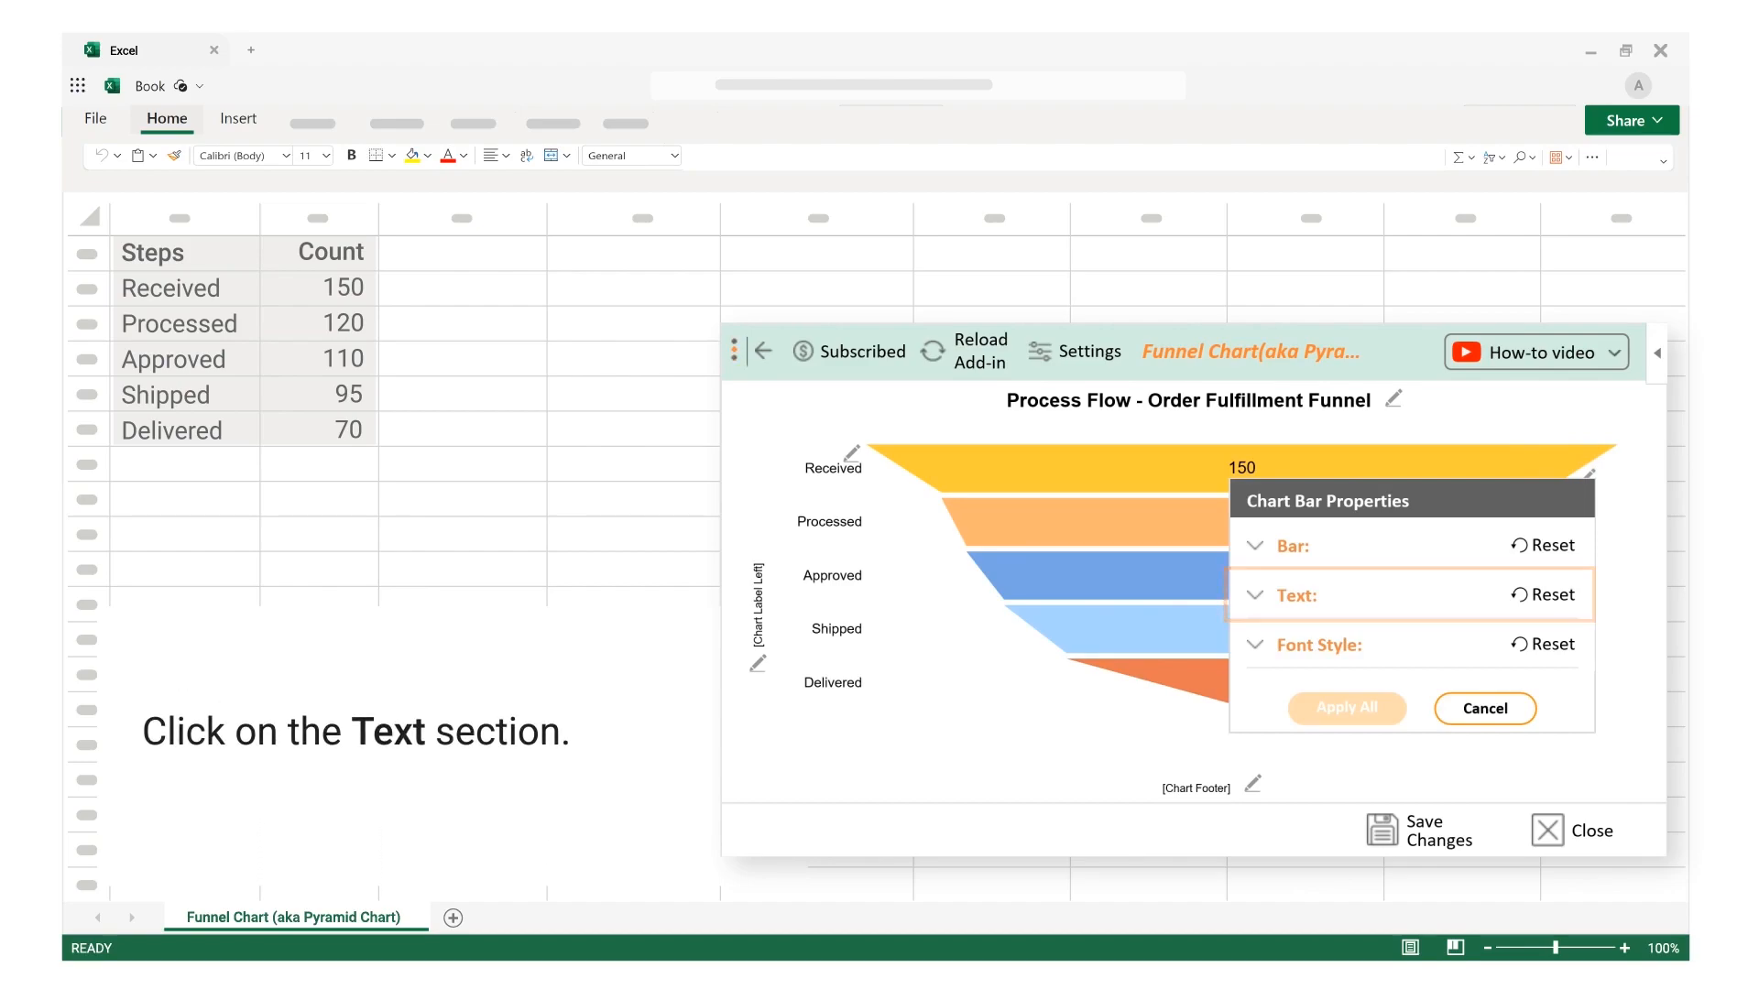
{"action": "left_click", "coordinate": [1254, 595]}
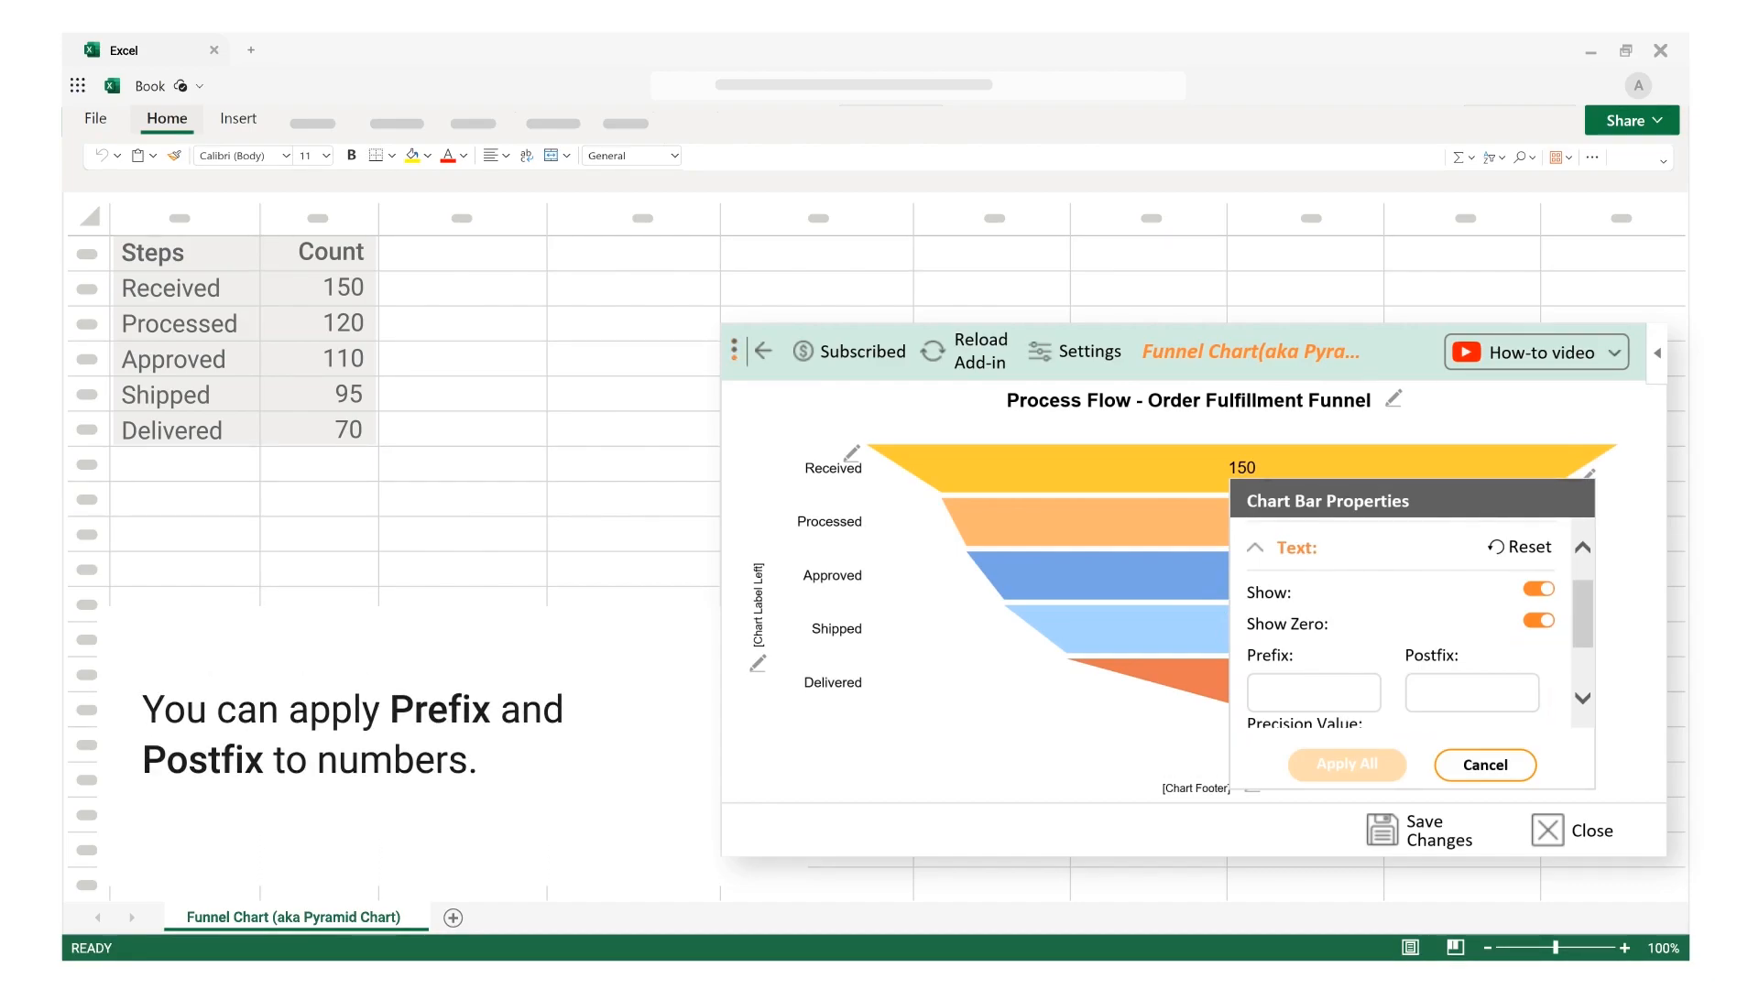
{"action": "left_click", "coordinate": [1254, 547]}
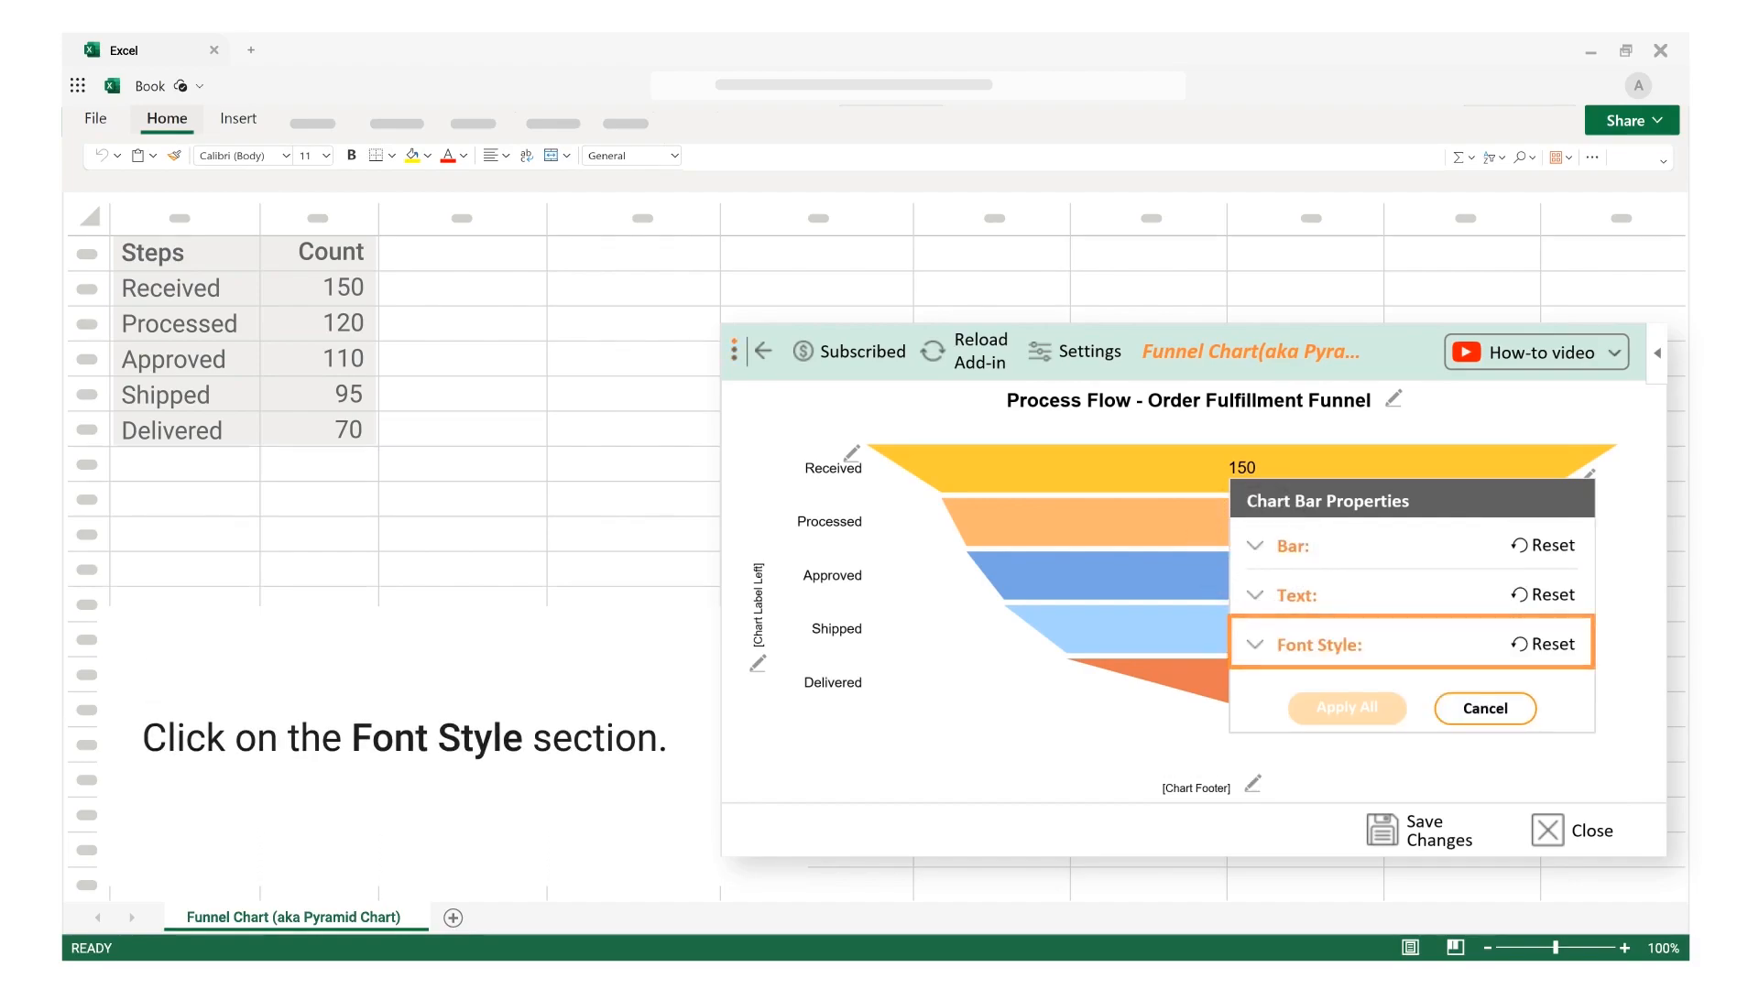
{"action": "left_click", "coordinate": [1254, 644]}
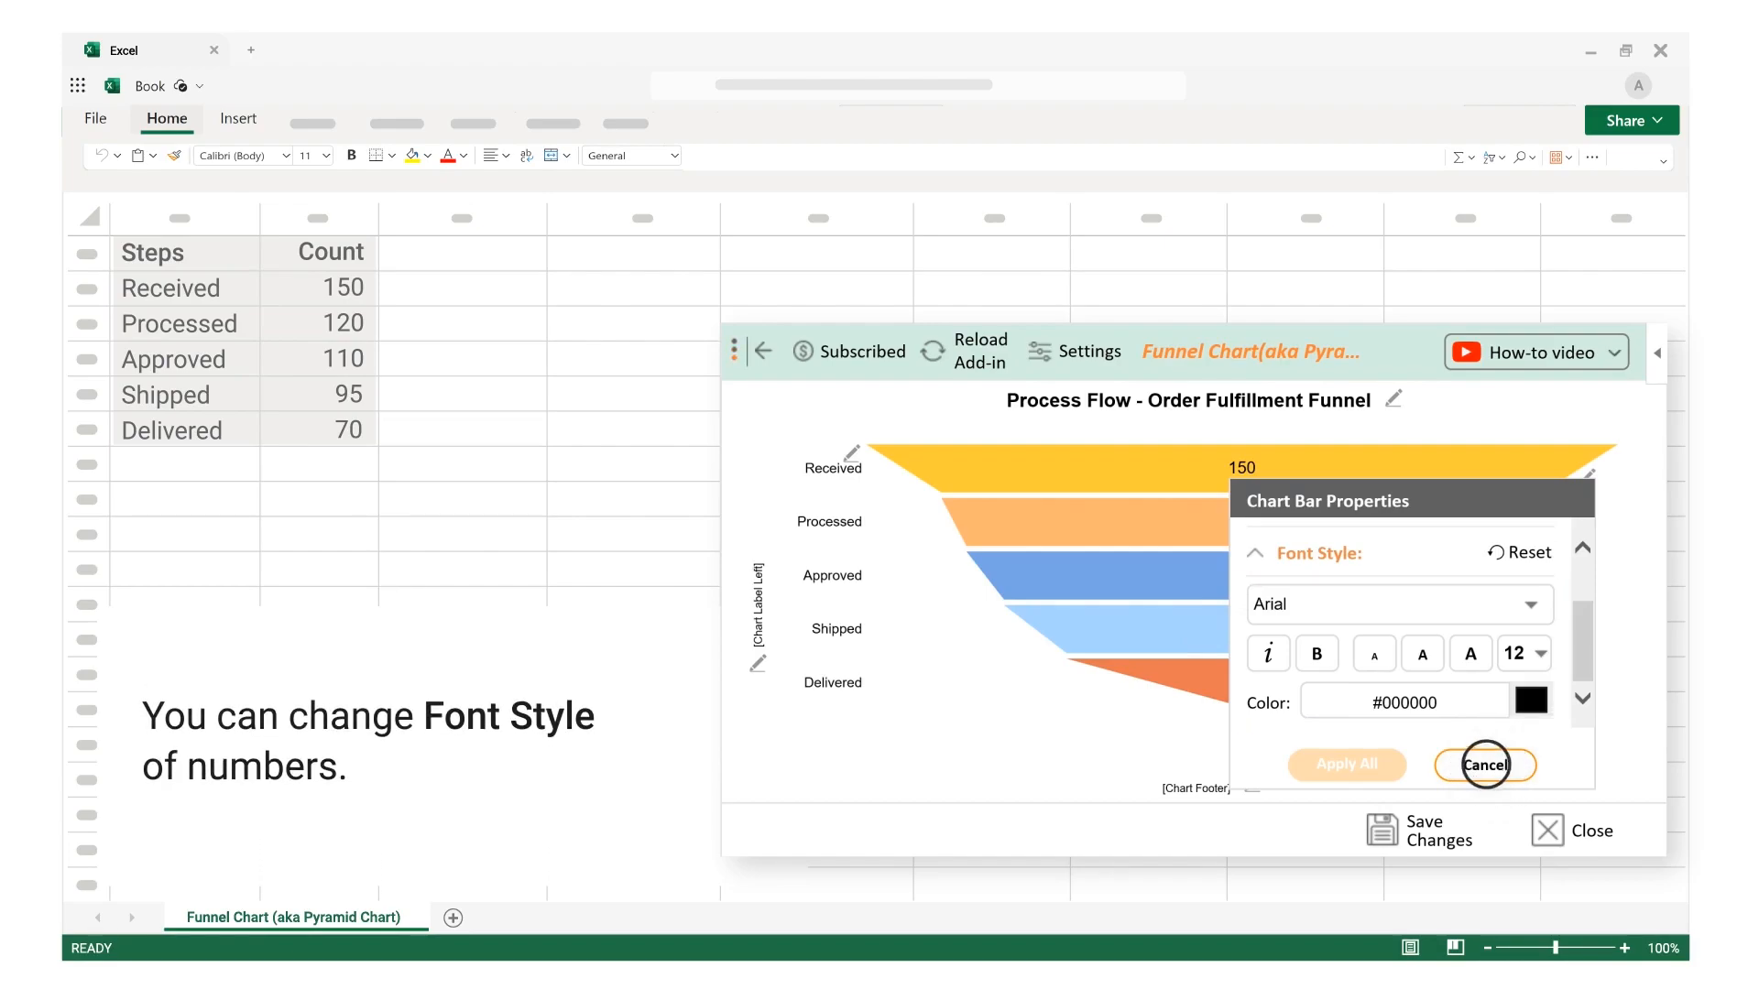
{"action": "left_click", "coordinate": [1485, 765]}
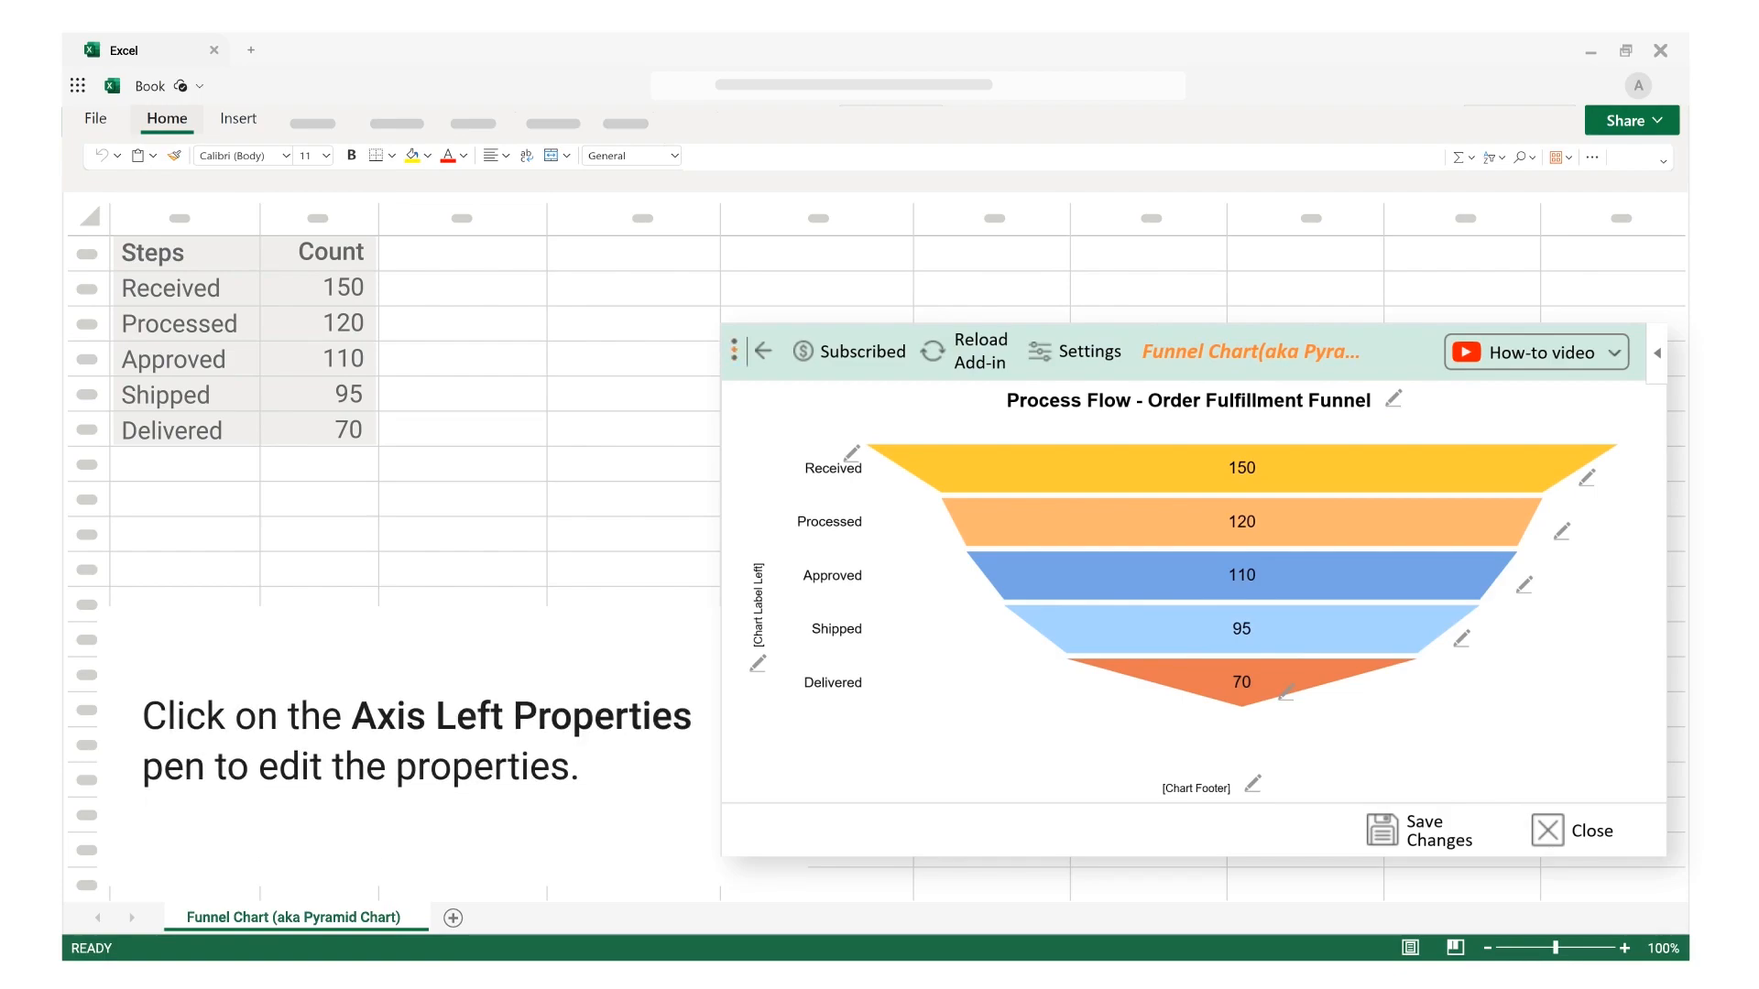
Step: Turn on the grid lines in the left axis properties
{"action": "left_click", "coordinate": [850, 453]}
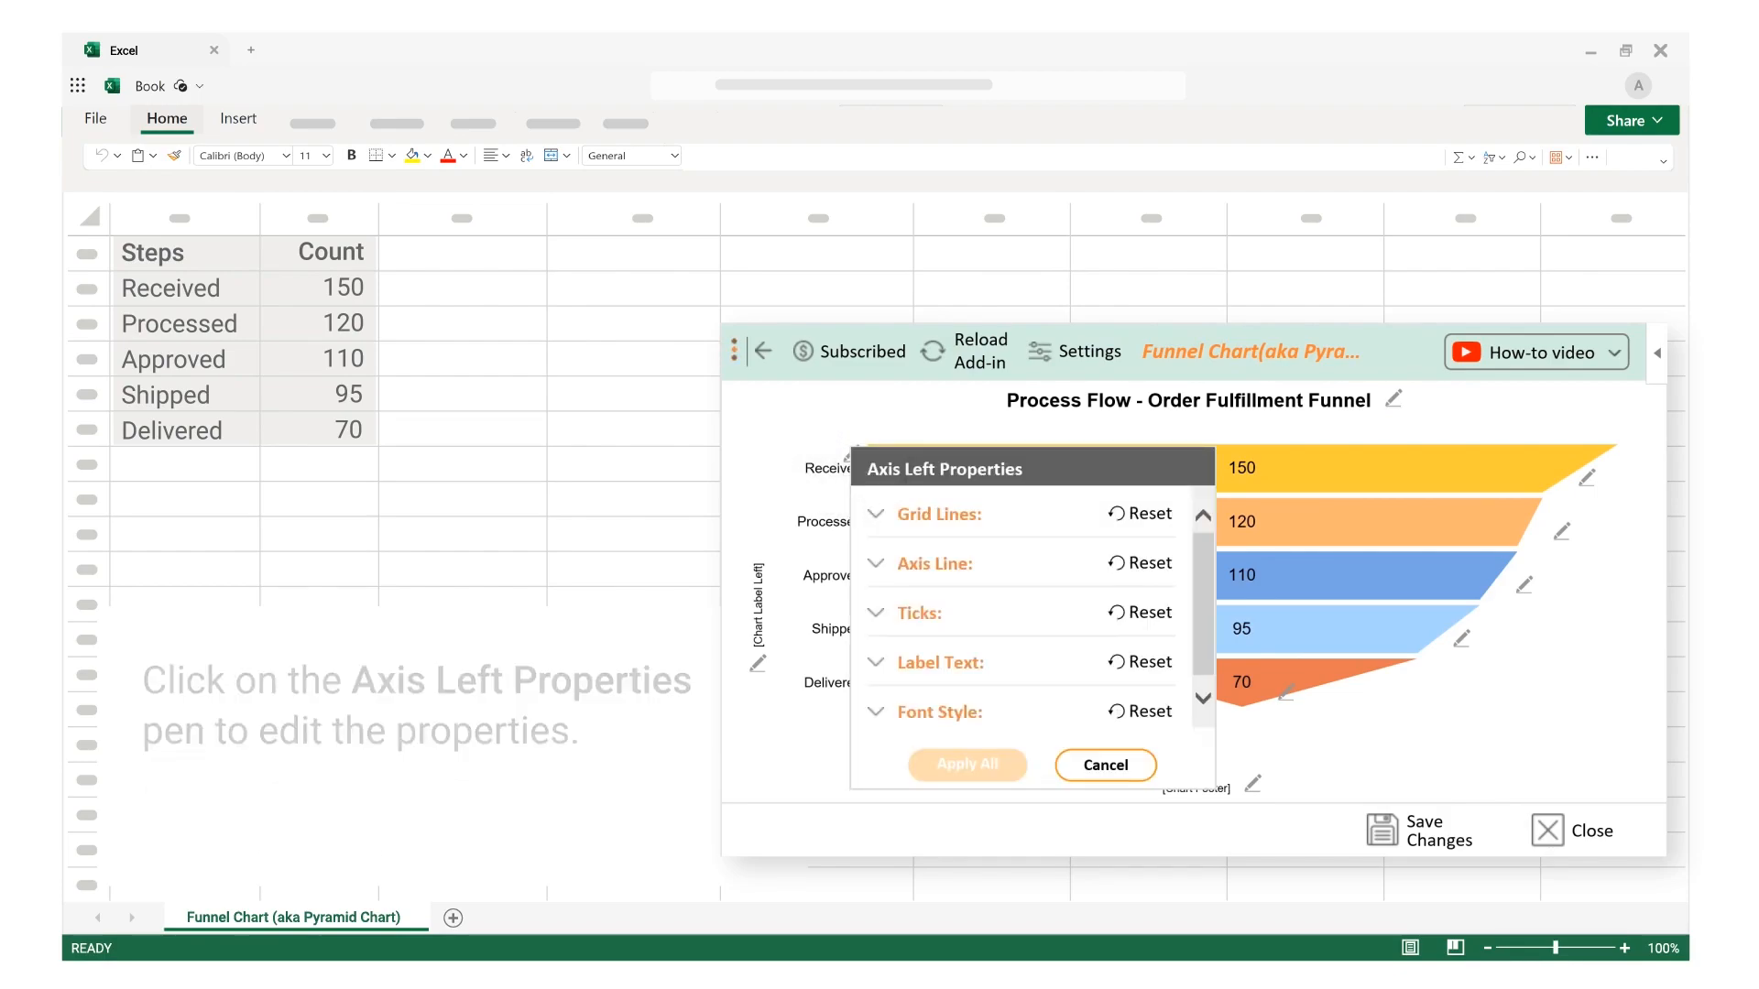
{"action": "left_click", "coordinate": [875, 515]}
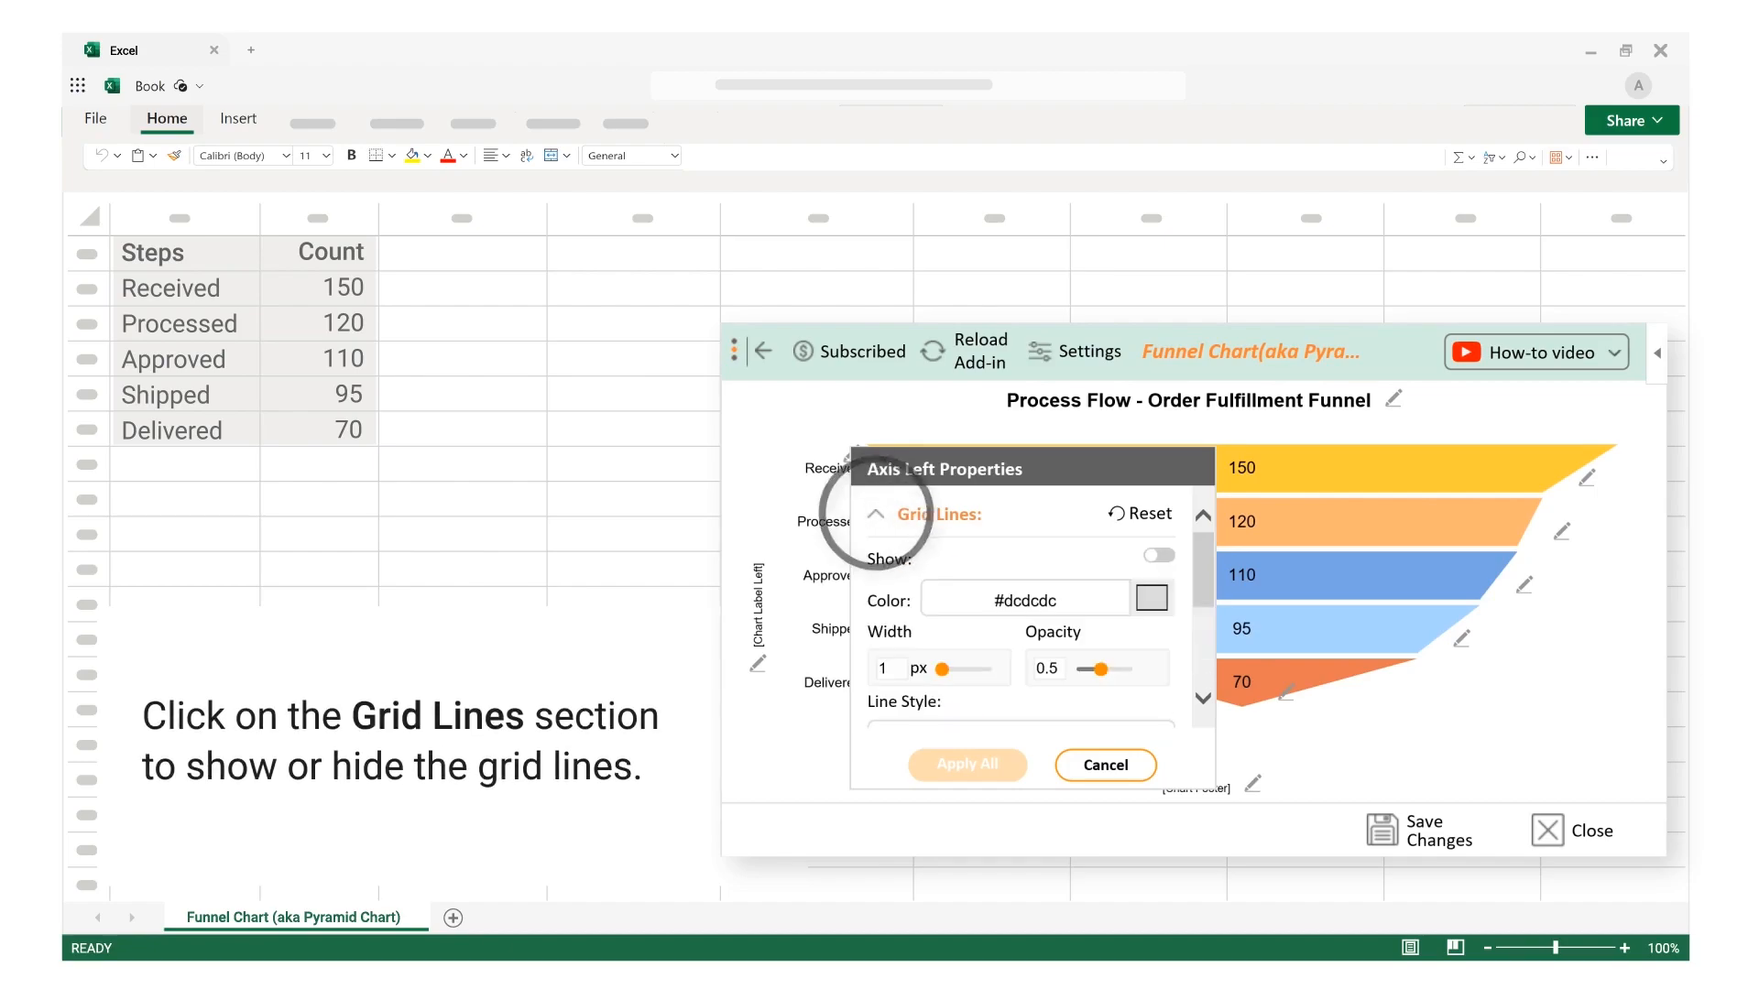
{"action": "left_click", "coordinate": [1158, 555]}
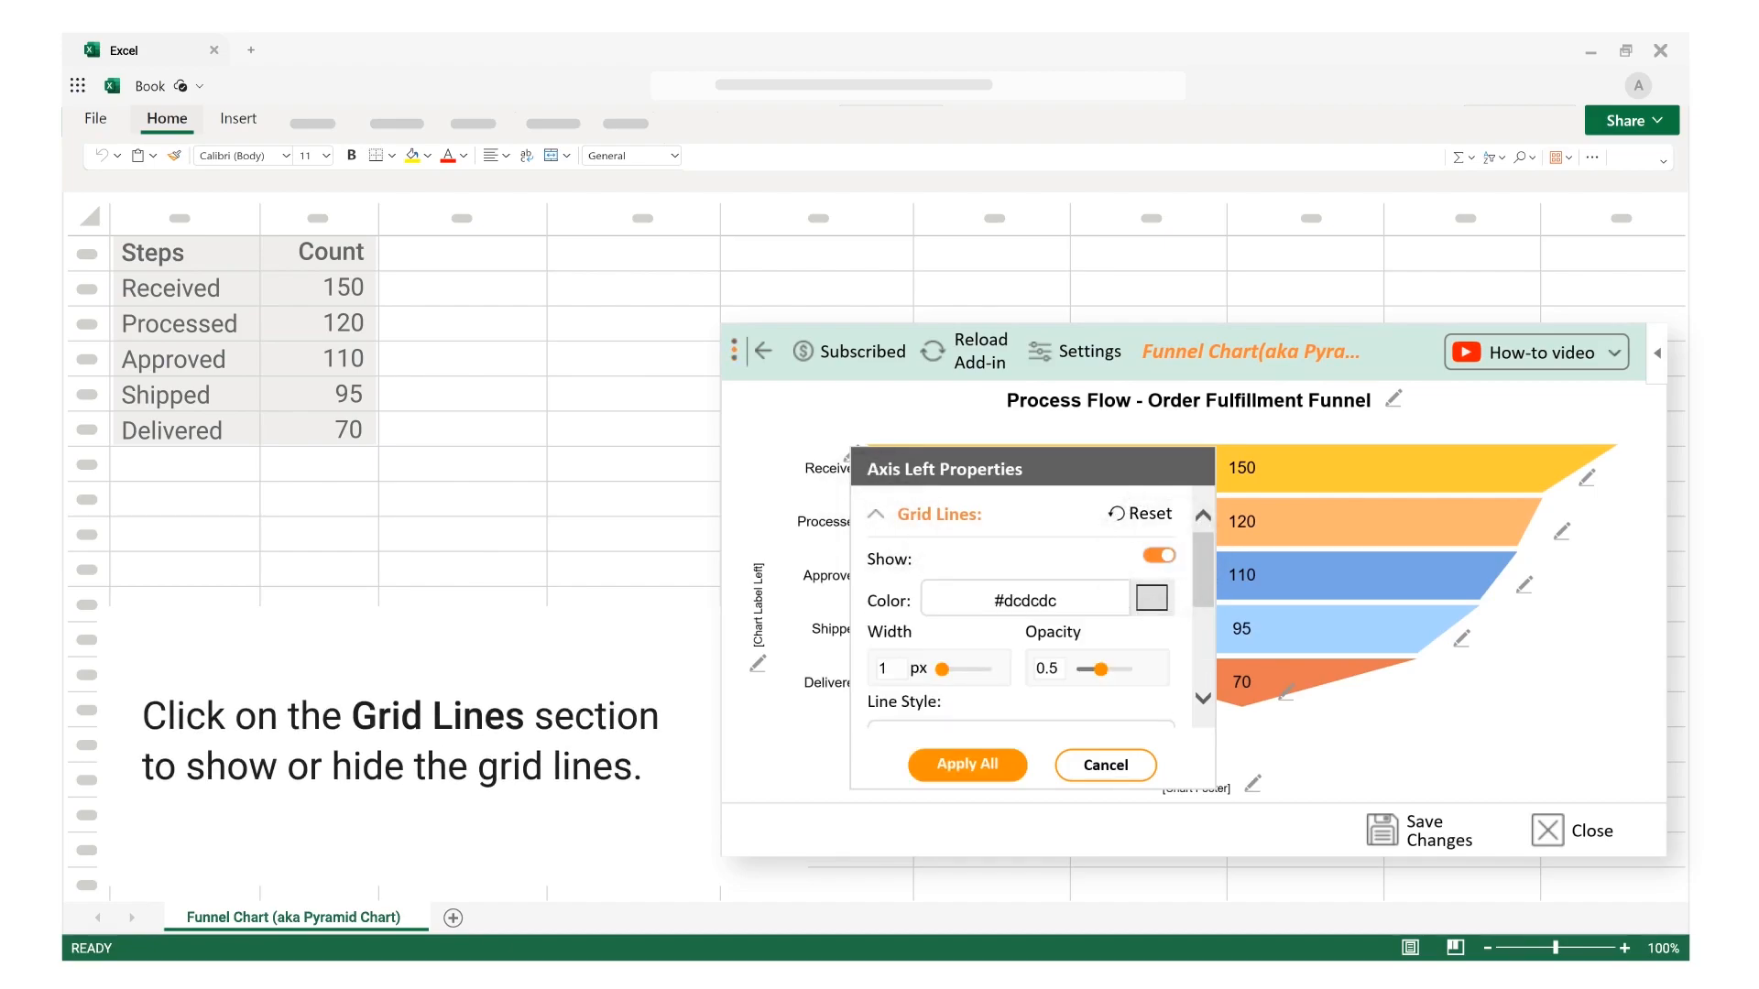
{"action": "left_click", "coordinate": [876, 515]}
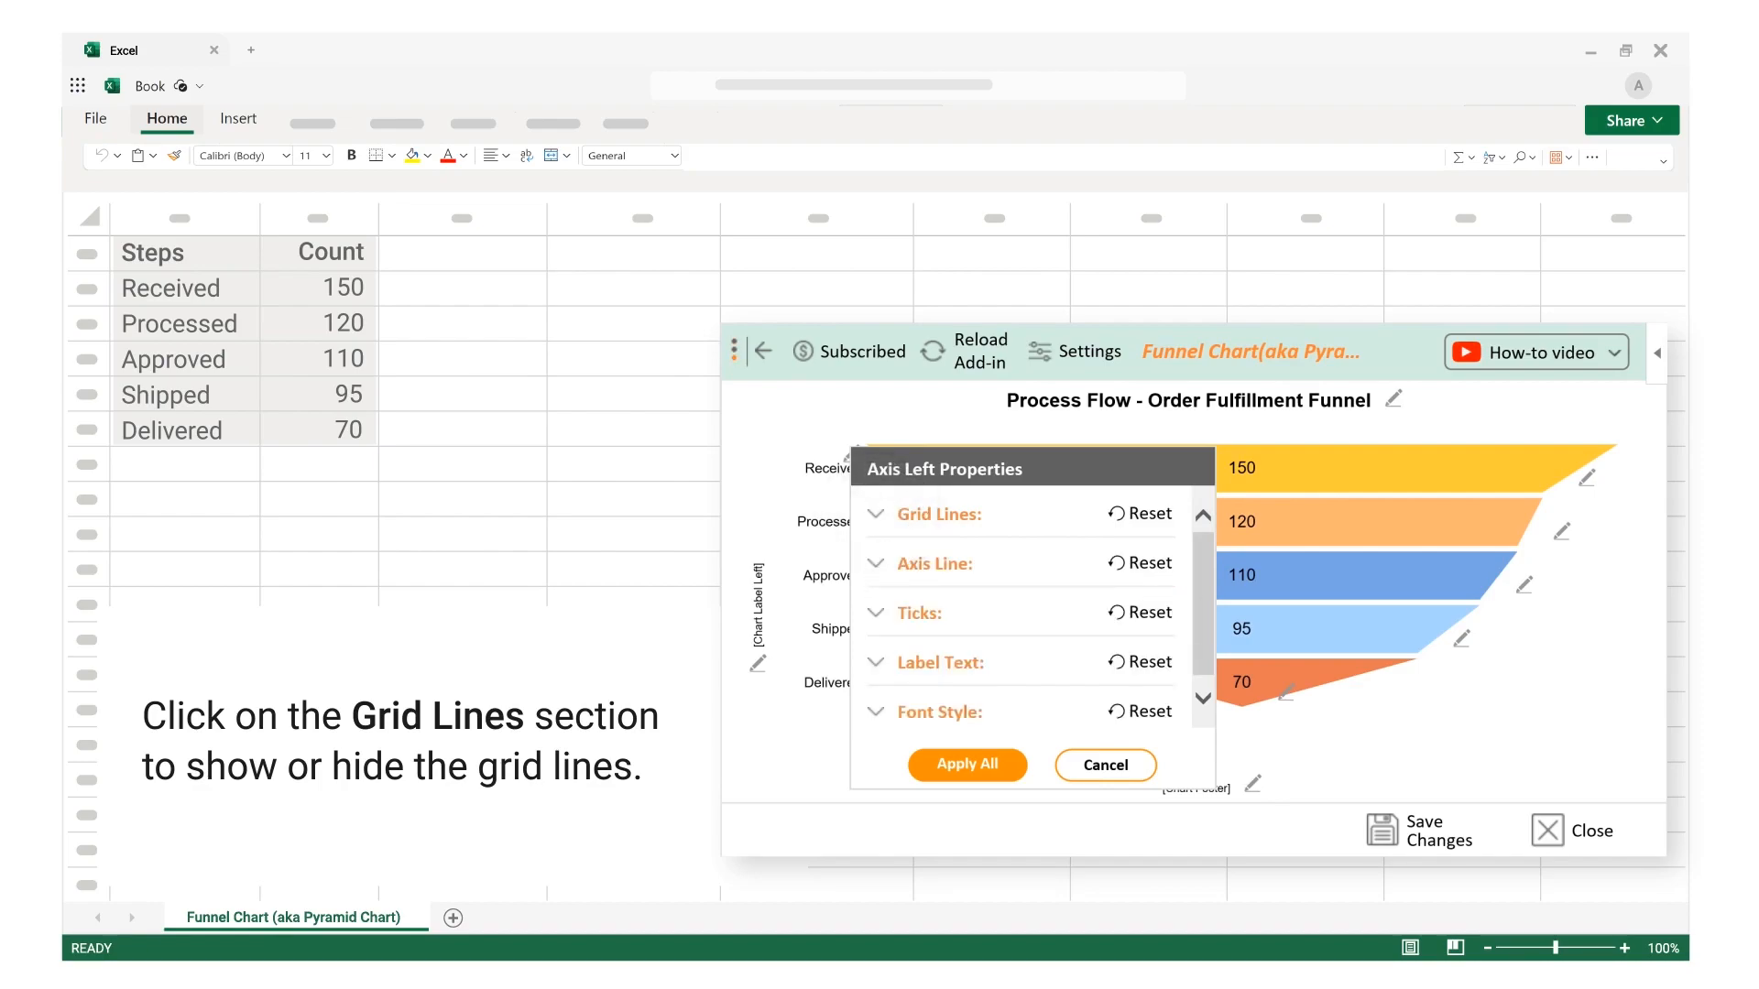
Step: Check the left axis label text options, make the labels bold and apply the axis changes to all
{"action": "left_click", "coordinate": [875, 663]}
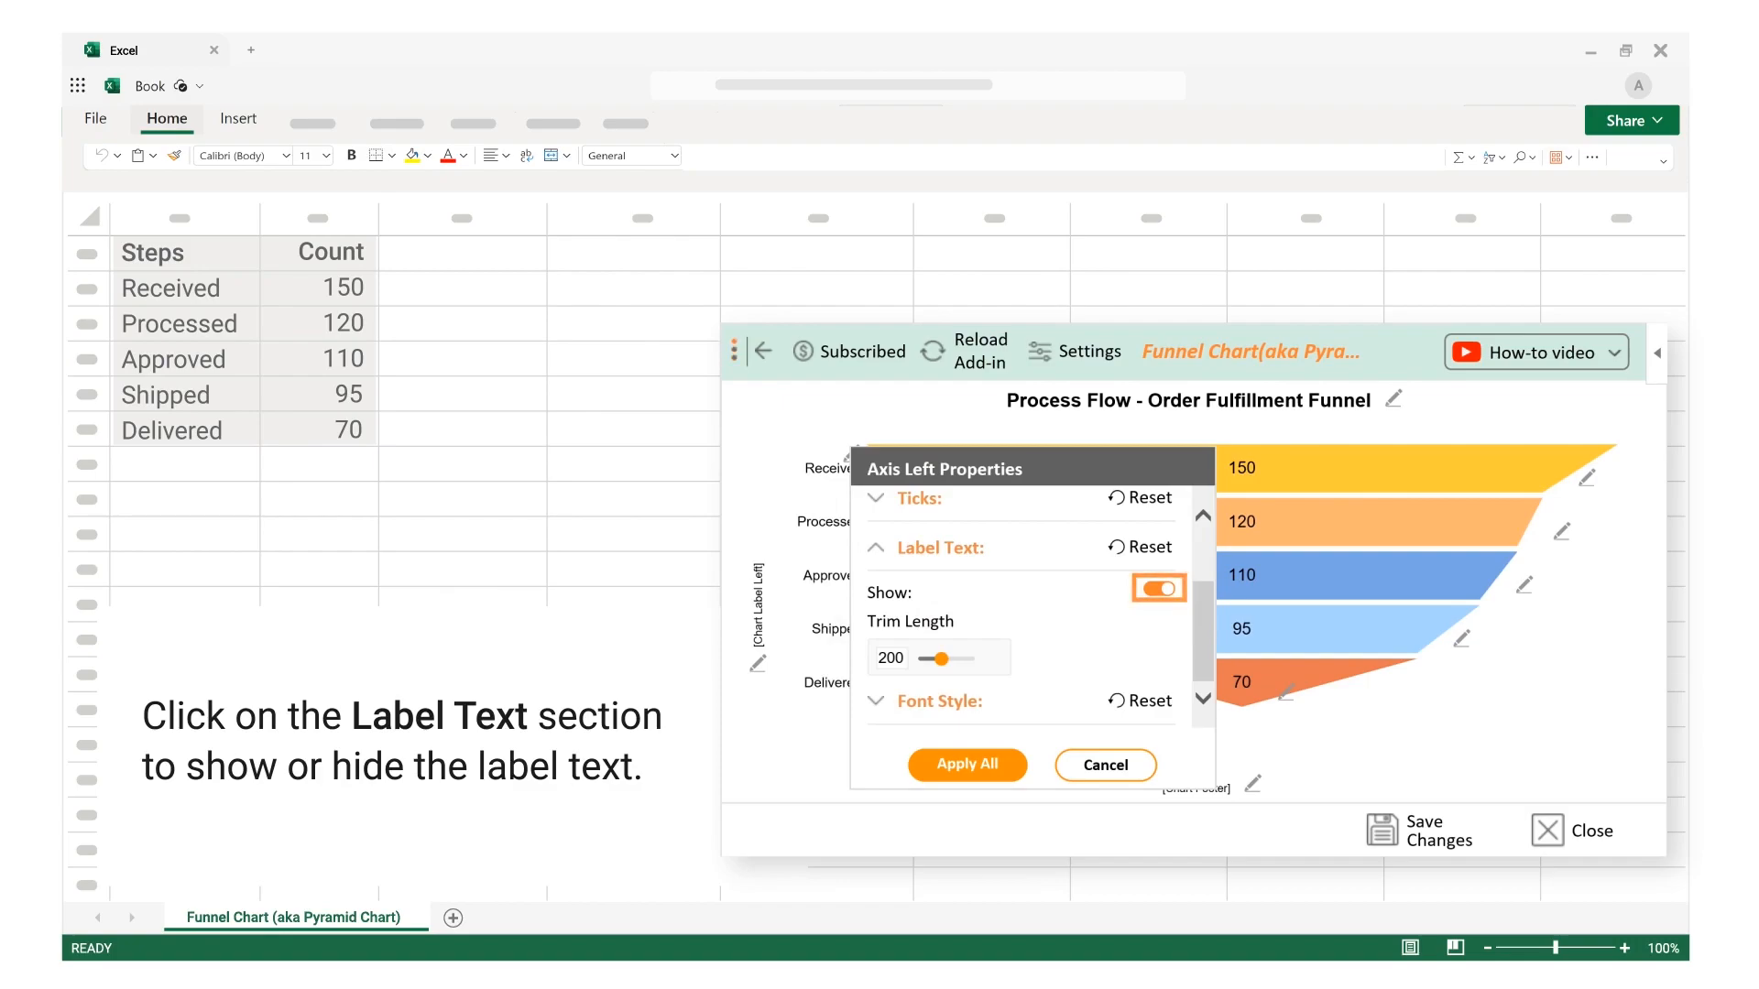
{"action": "left_click", "coordinate": [875, 546]}
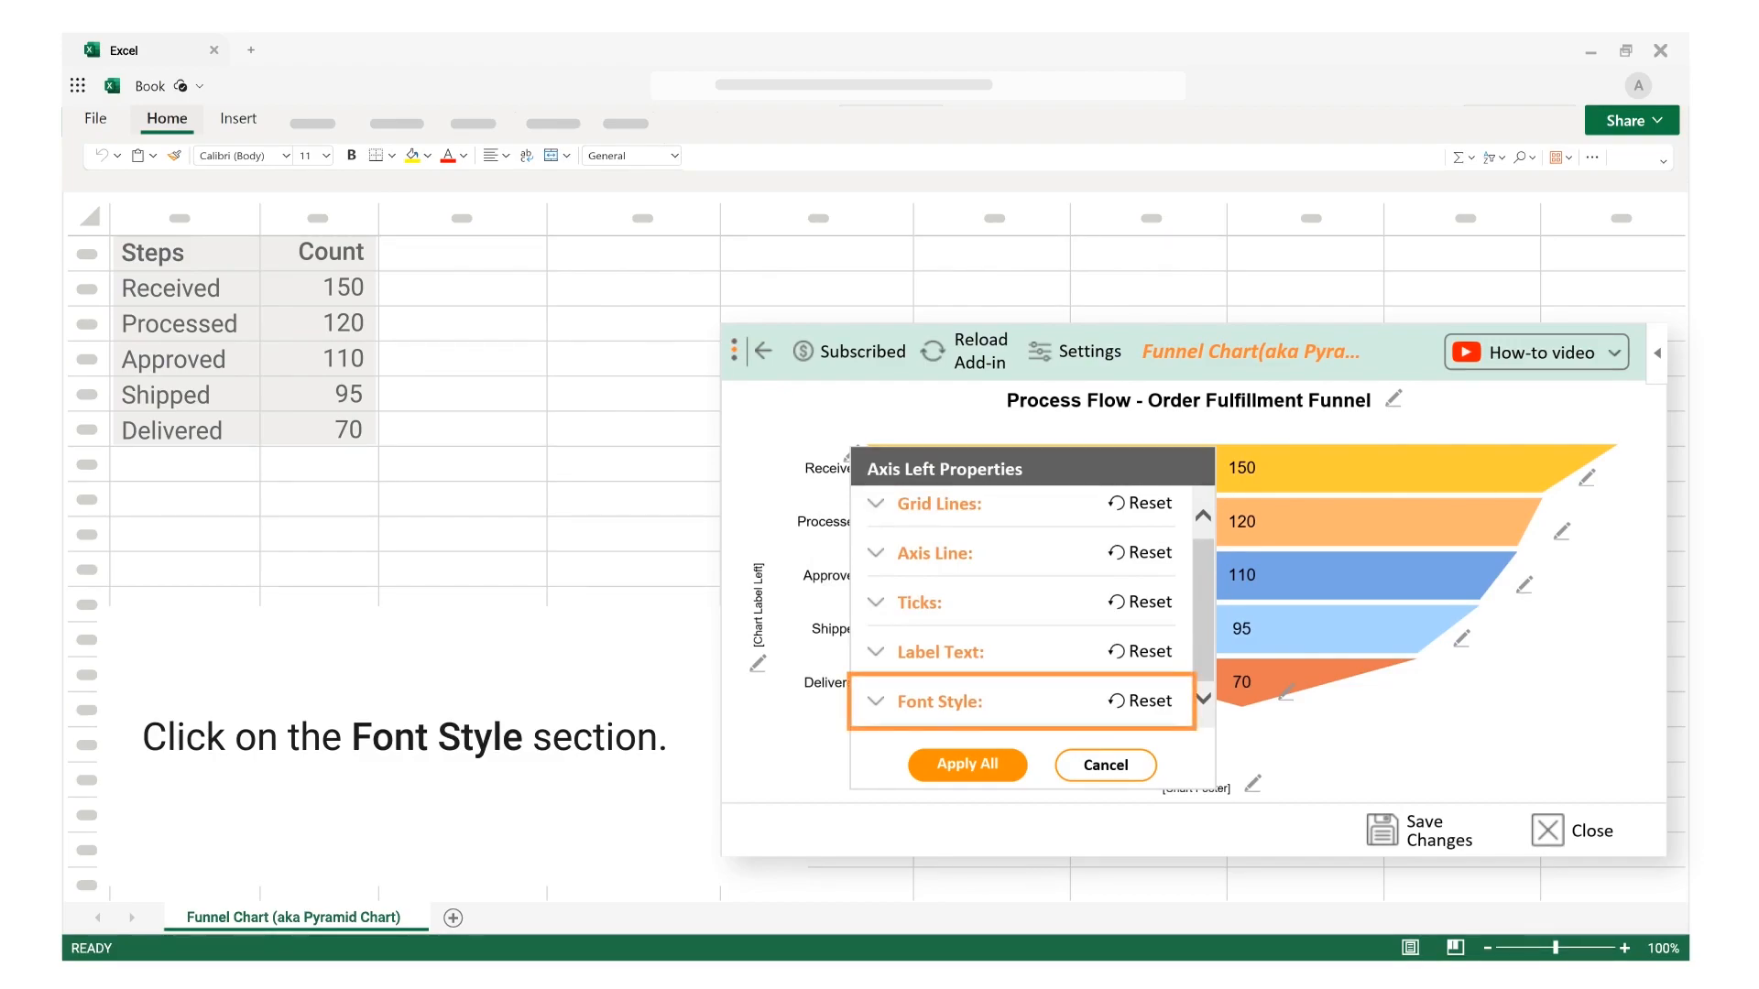
{"action": "left_click", "coordinate": [875, 700]}
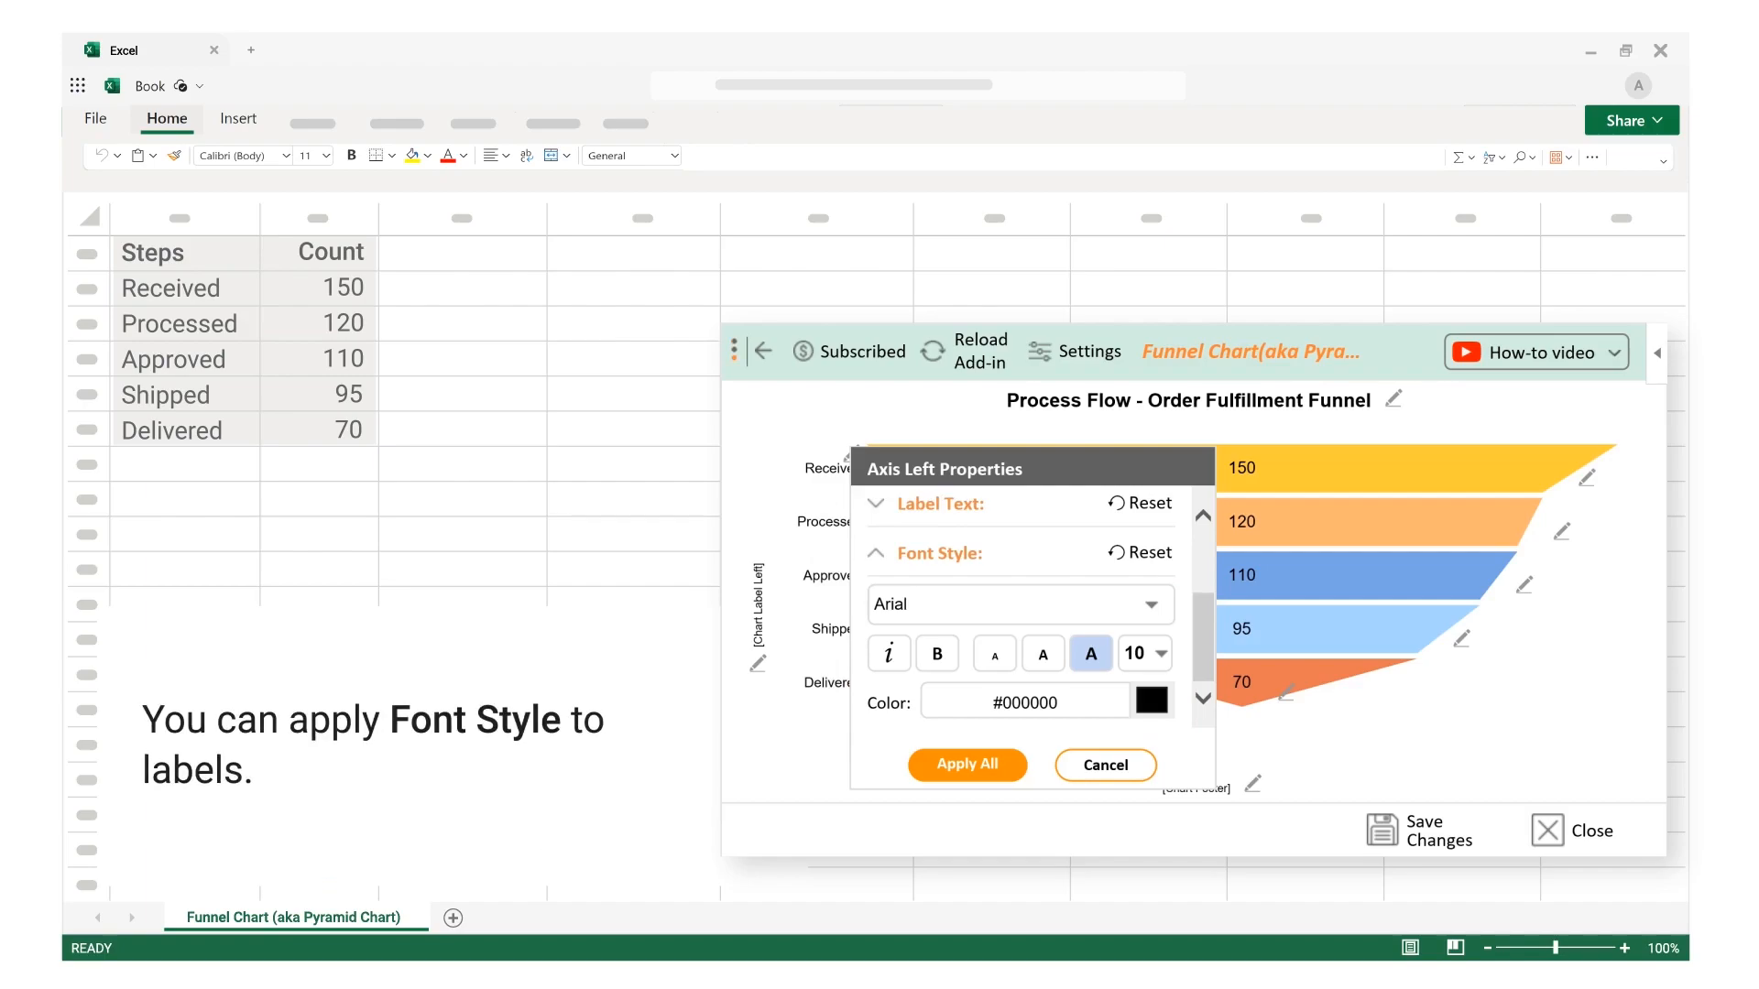
{"action": "left_click", "coordinate": [936, 653]}
{"action": "left_click", "coordinate": [968, 764]}
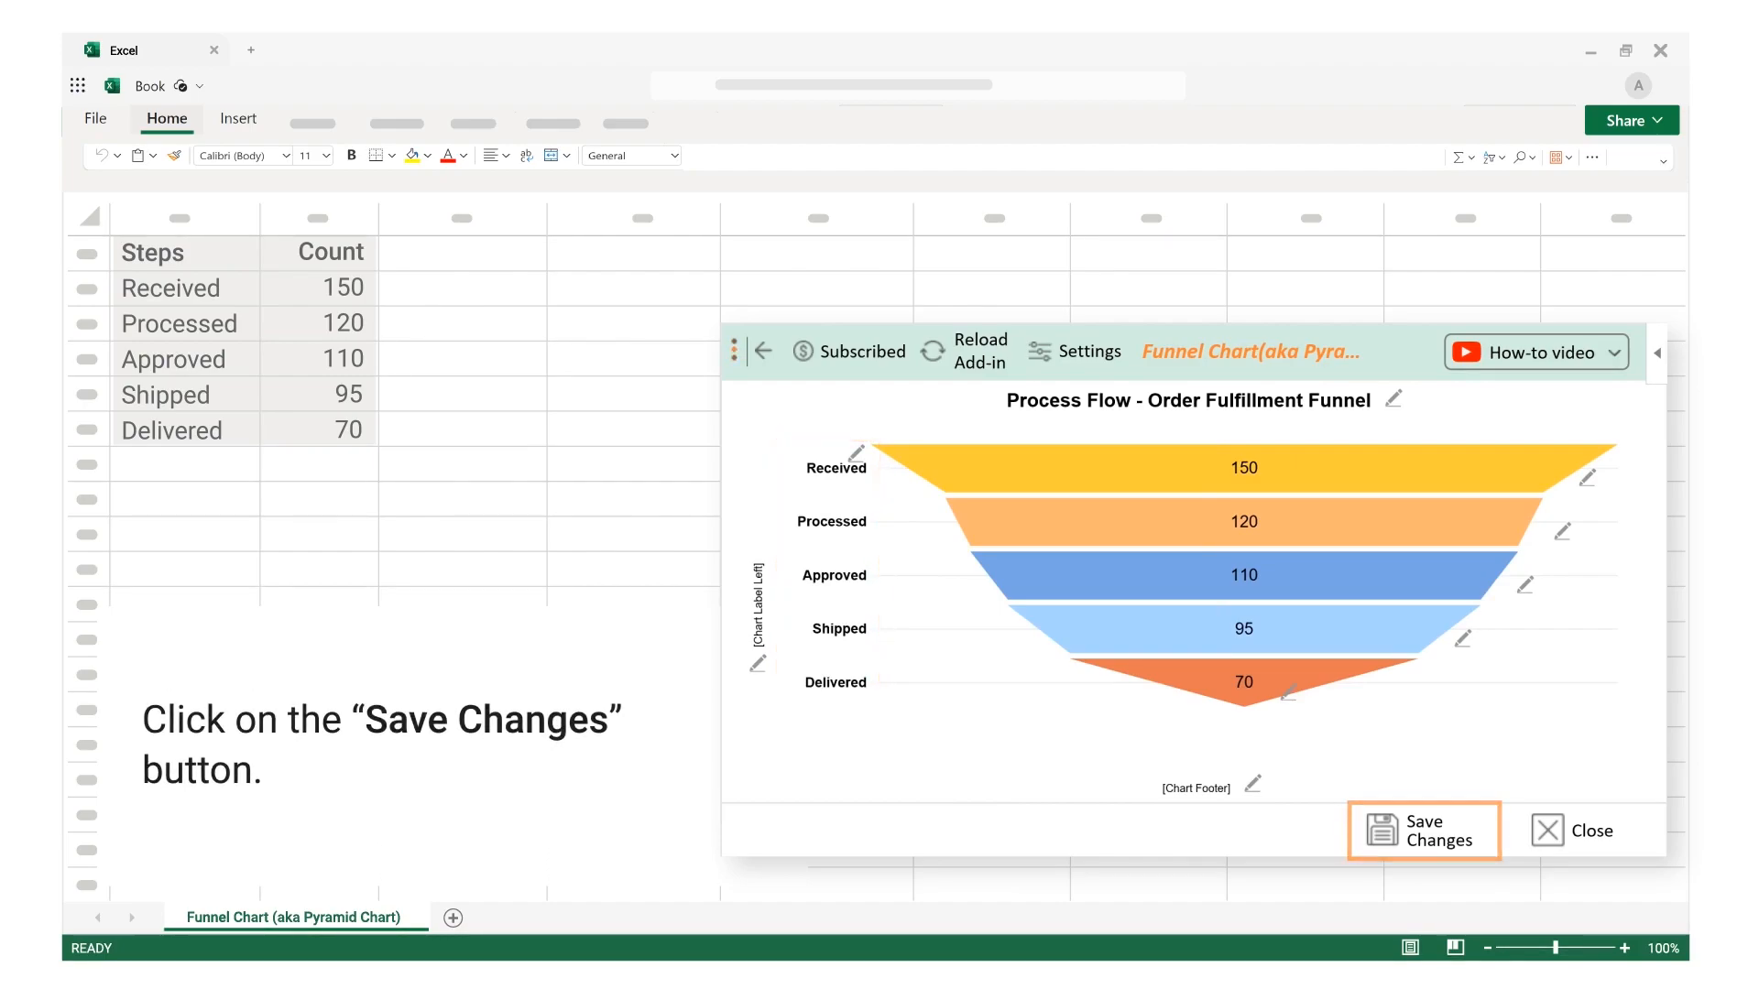
Step: Save the chart changes and export the finished funnel chart as PNG
{"action": "left_click", "coordinate": [1423, 831]}
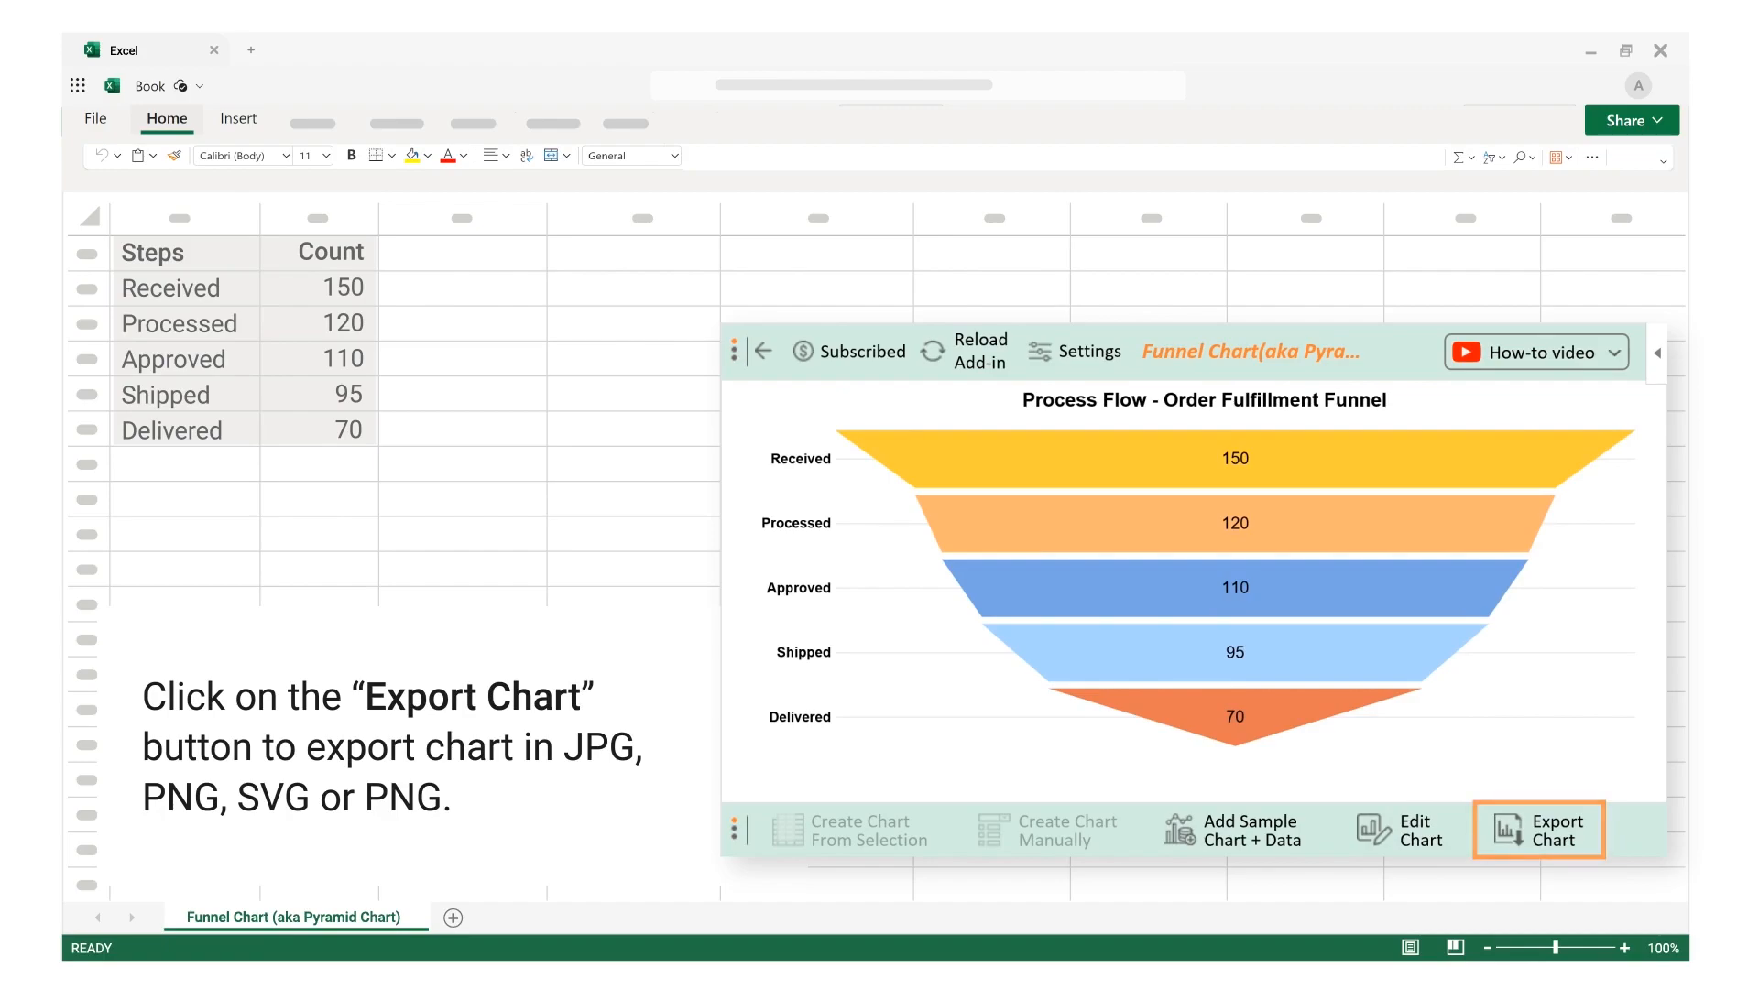
{"action": "left_click", "coordinate": [1543, 830]}
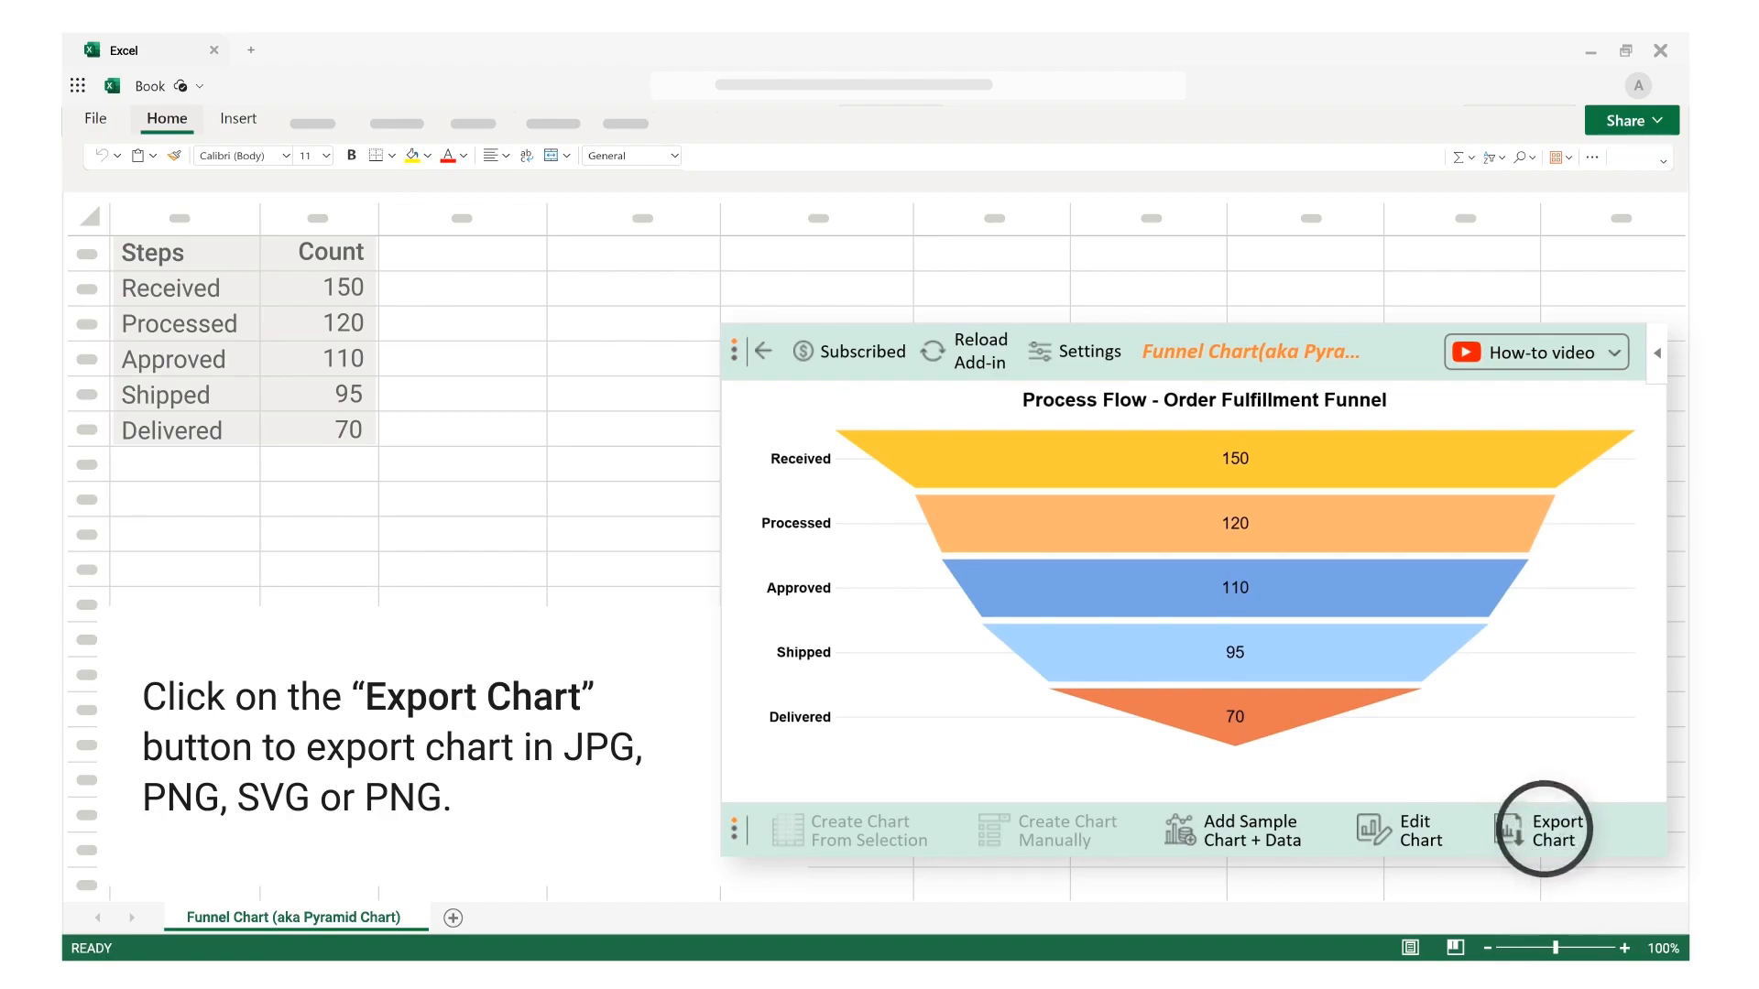
{"action": "left_click", "coordinate": [1479, 730]}
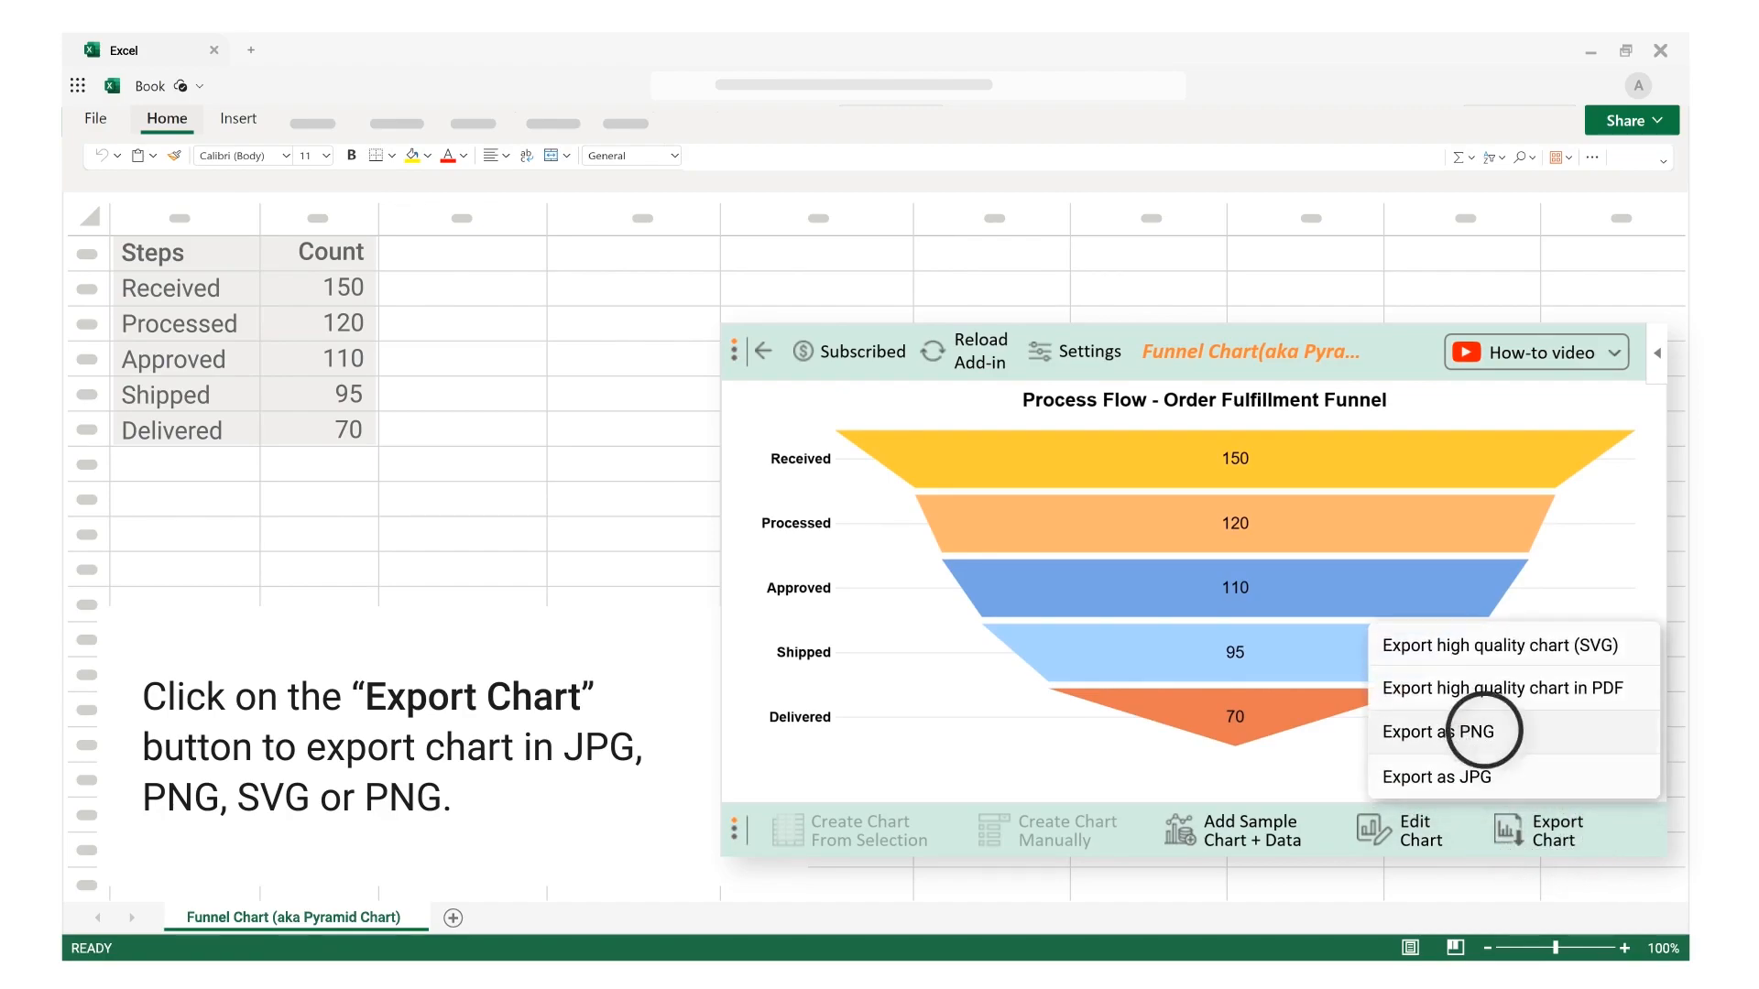